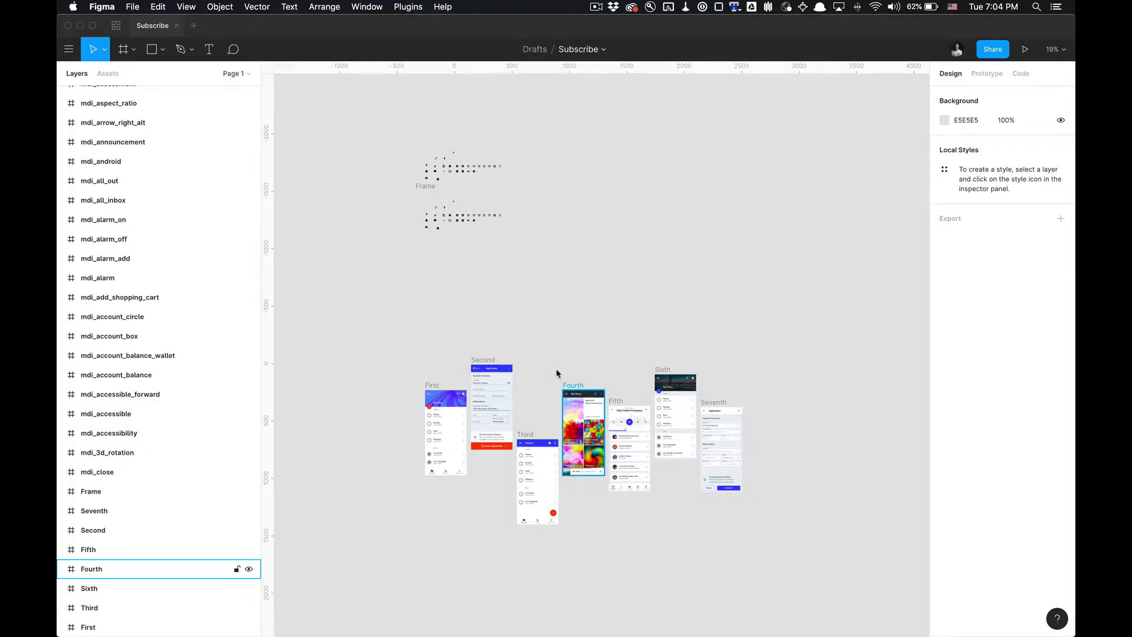
- Bring up the Super Tidy plugin commands on the canvas, then close the menus
{"action": "left_click", "coordinate": [527, 328]}
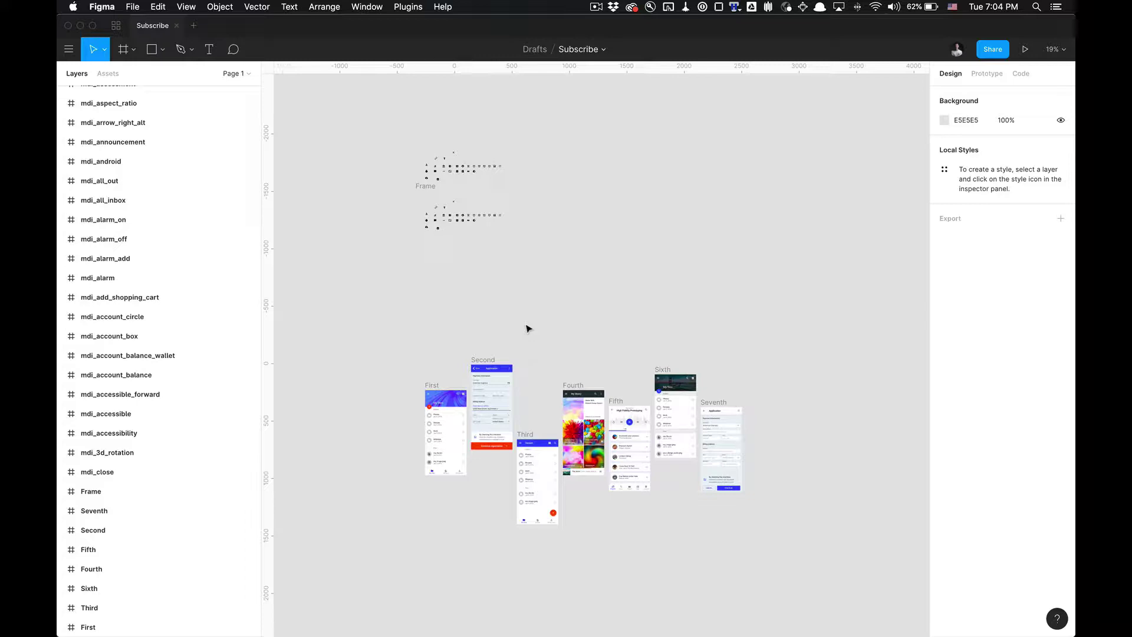
{"action": "right_click", "coordinate": [527, 328]}
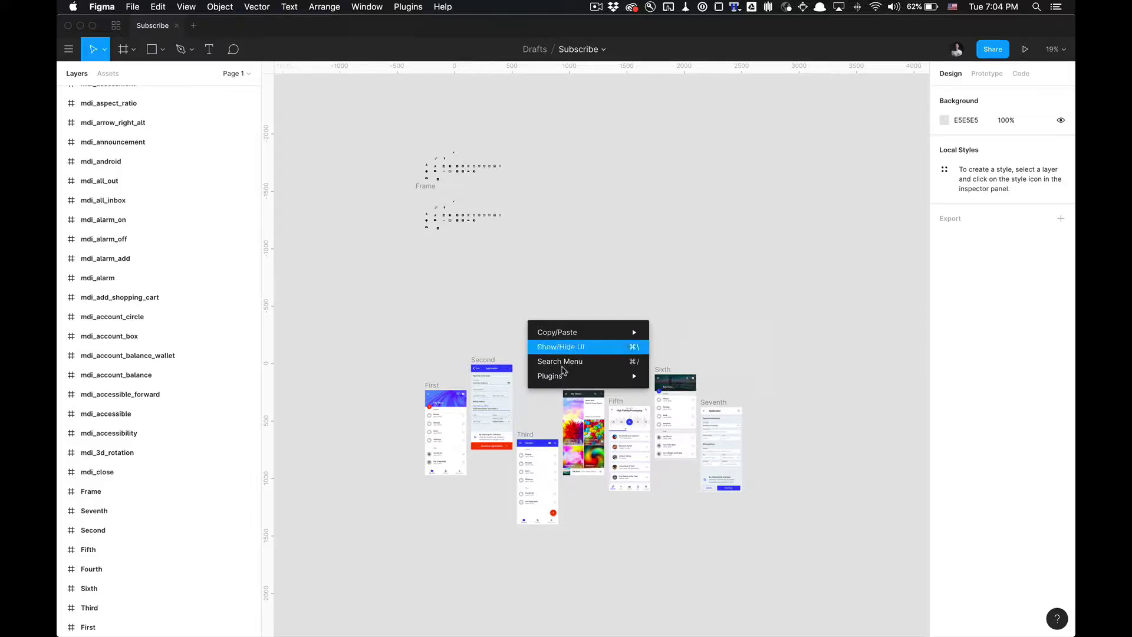
{"action": "mouse_move", "coordinate": [609, 378]}
{"action": "mouse_move", "coordinate": [712, 287]}
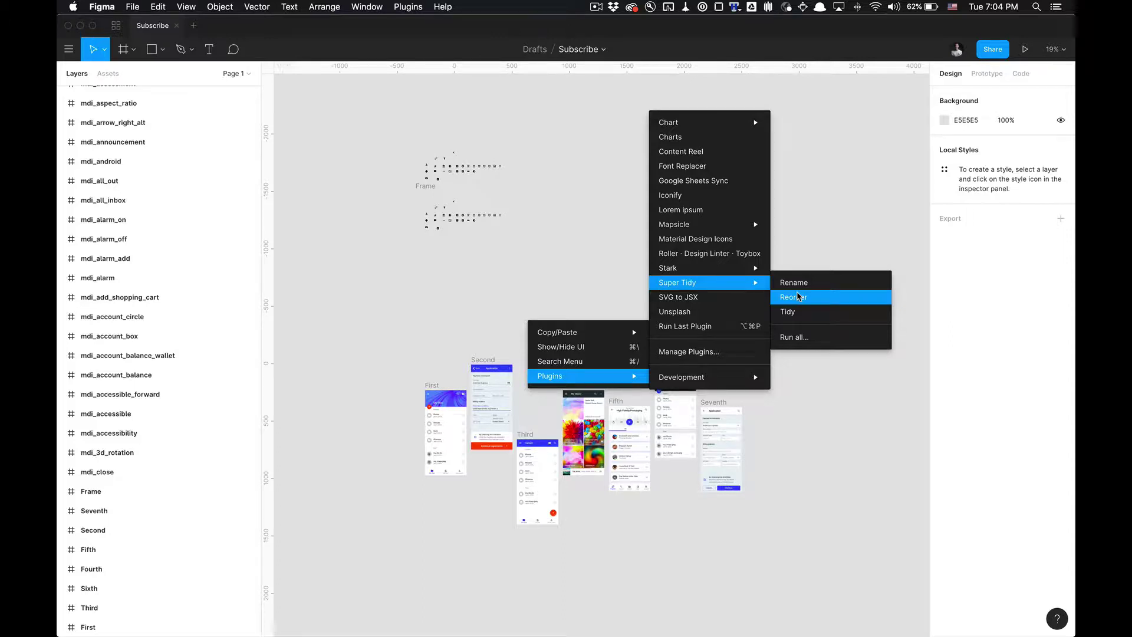
{"action": "scroll", "coordinate": [195, 209], "scroll_direction": "up", "scroll_amount": 4}
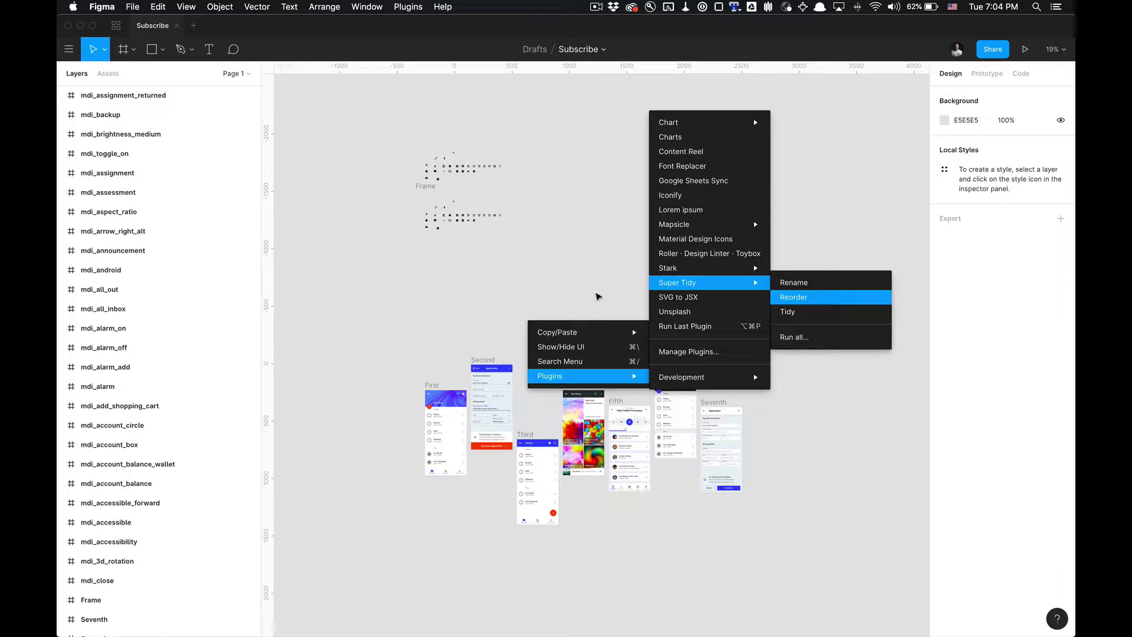
{"action": "key", "text": "Escape"}
{"action": "key", "text": "Escape"}
{"action": "key", "text": "Escape"}
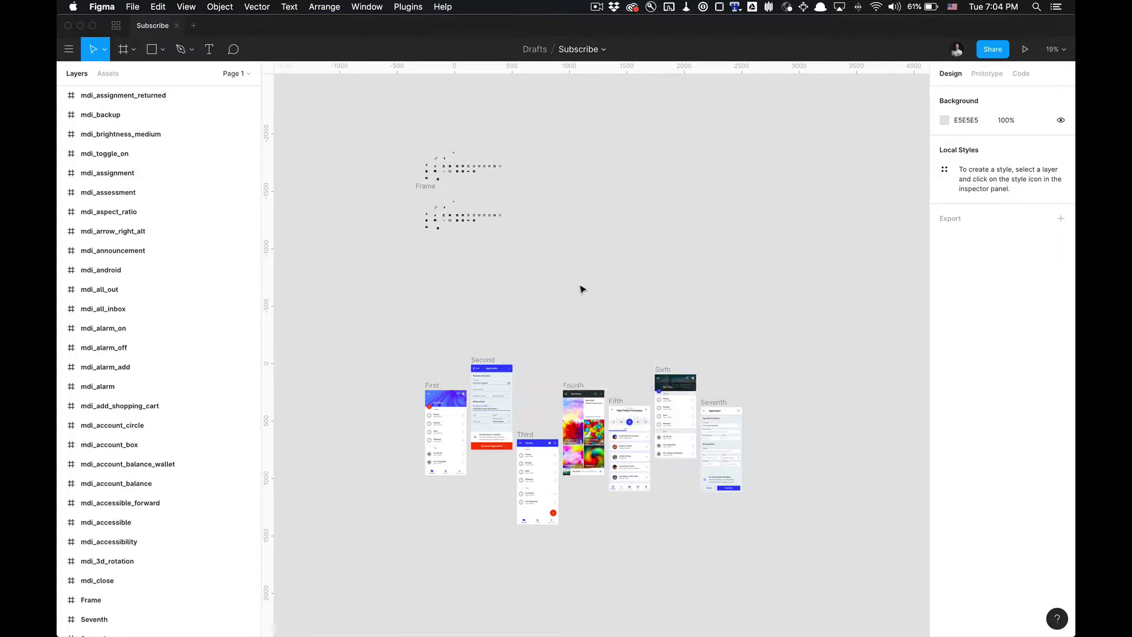
{"action": "scroll", "coordinate": [577, 292], "scroll_direction": "down", "scroll_amount": 2}
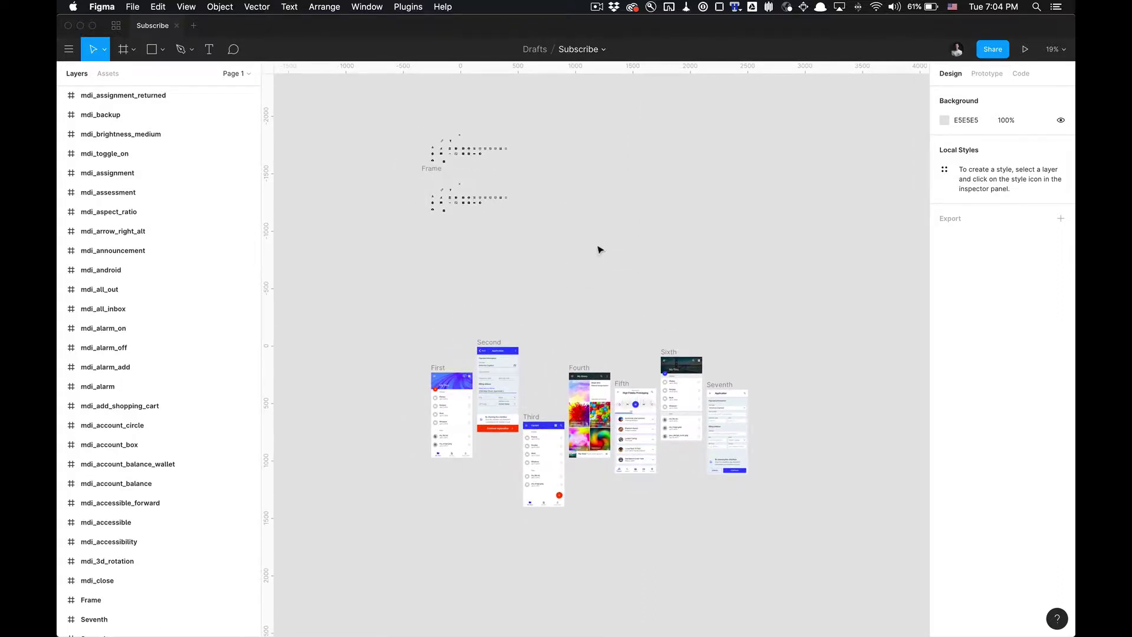
- Open and dismiss the file options, glance at recent files, and return to the Subscribe file
{"action": "left_click", "coordinate": [605, 49]}
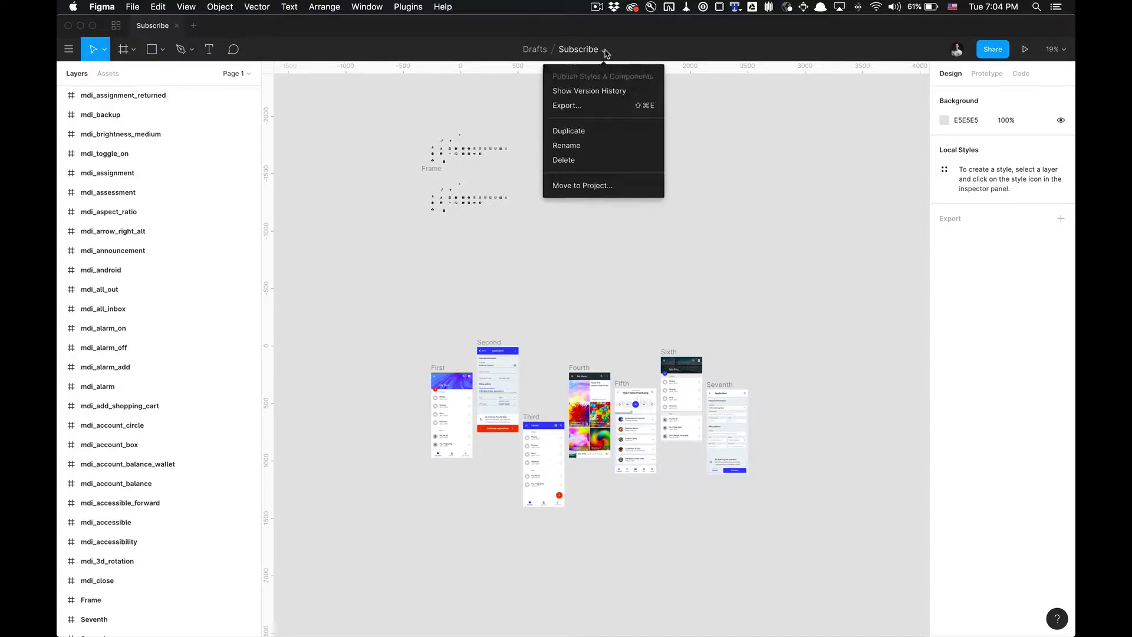
{"action": "left_click", "coordinate": [605, 49]}
{"action": "left_click", "coordinate": [605, 49]}
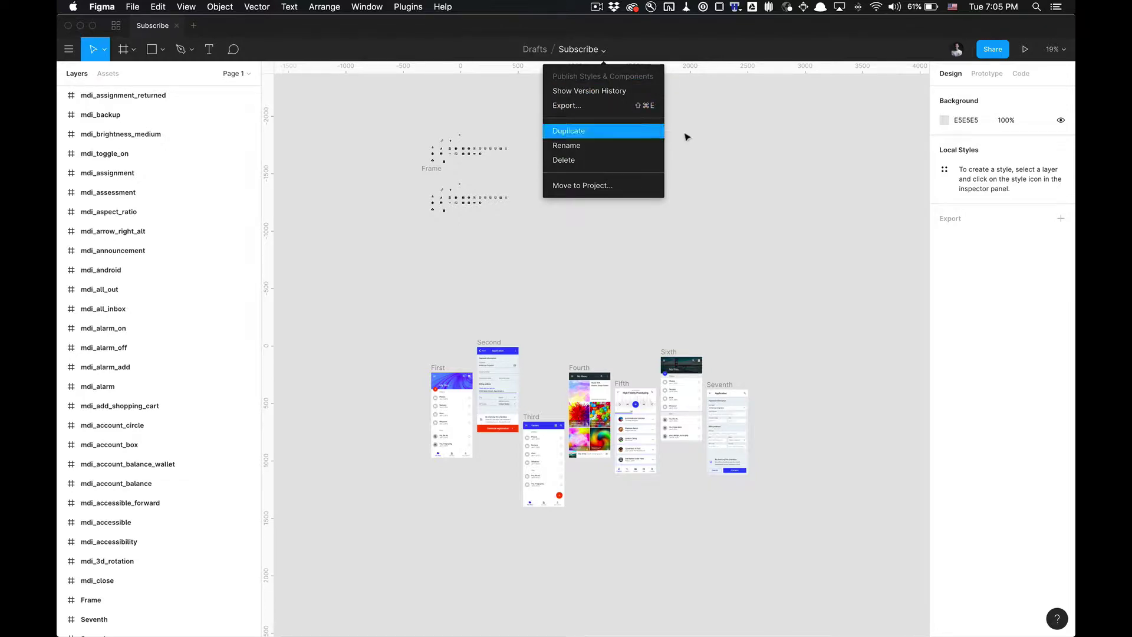
{"action": "left_click", "coordinate": [728, 140]}
{"action": "left_click", "coordinate": [117, 26]}
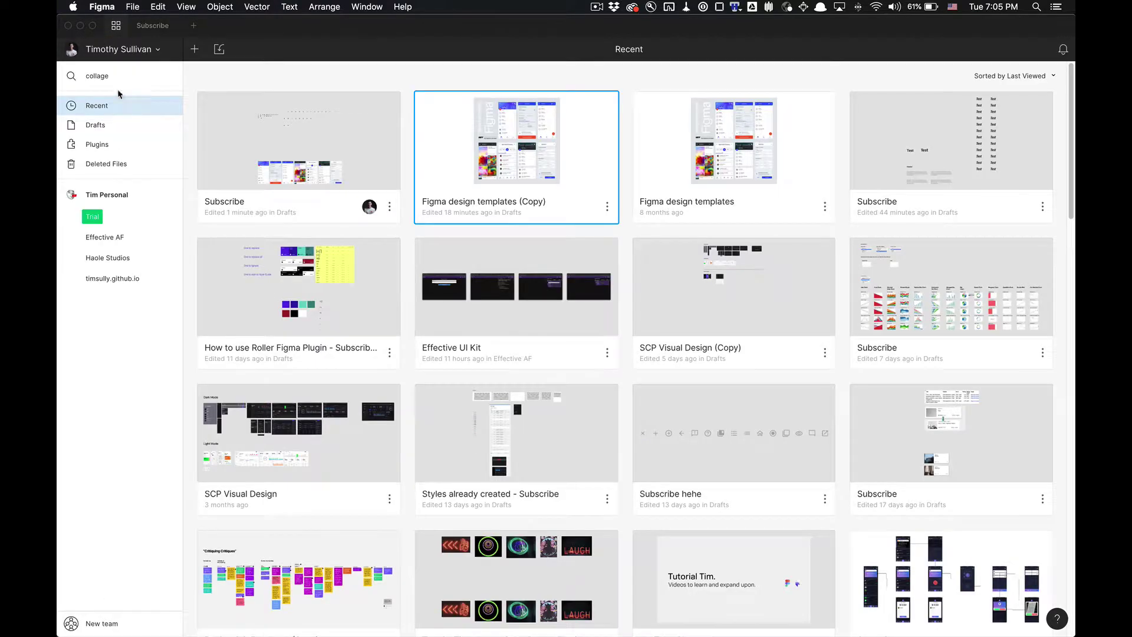
{"action": "left_click", "coordinate": [153, 25]}
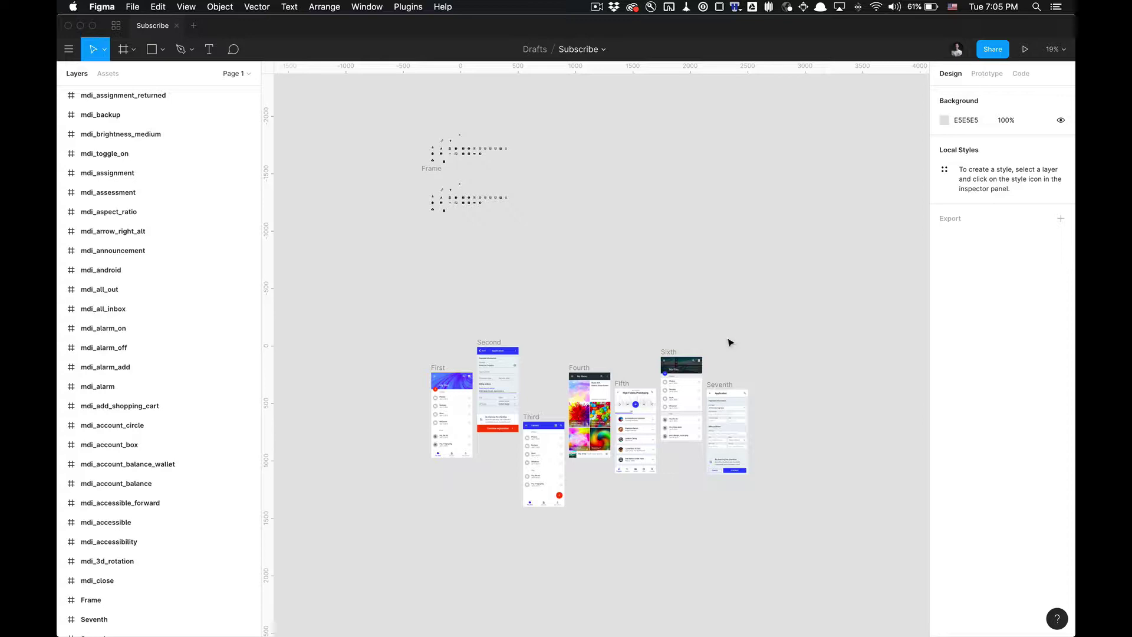
- Marquee-select all seven phone frames on the canvas
{"action": "scroll", "coordinate": [707, 306], "scroll_direction": "right", "scroll_amount": 2}
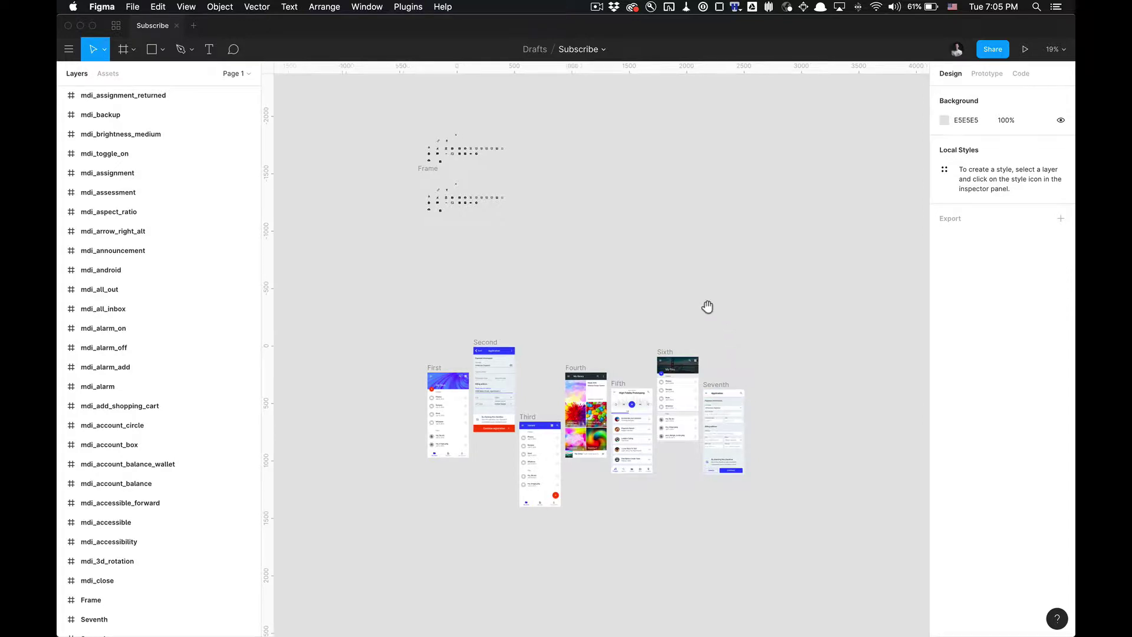
{"action": "left_click_drag", "start_coordinate": [374, 313], "coordinate": [781, 568]}
{"action": "left_click", "coordinate": [781, 569]}
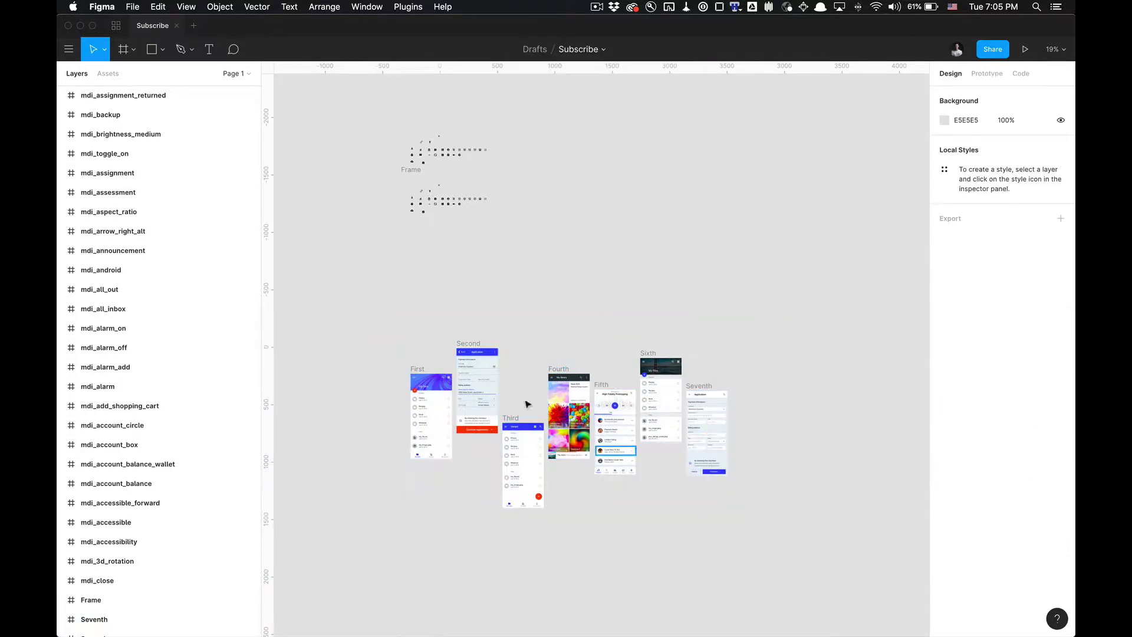
{"action": "left_click", "coordinate": [411, 383]}
{"action": "left_click", "coordinate": [447, 323]}
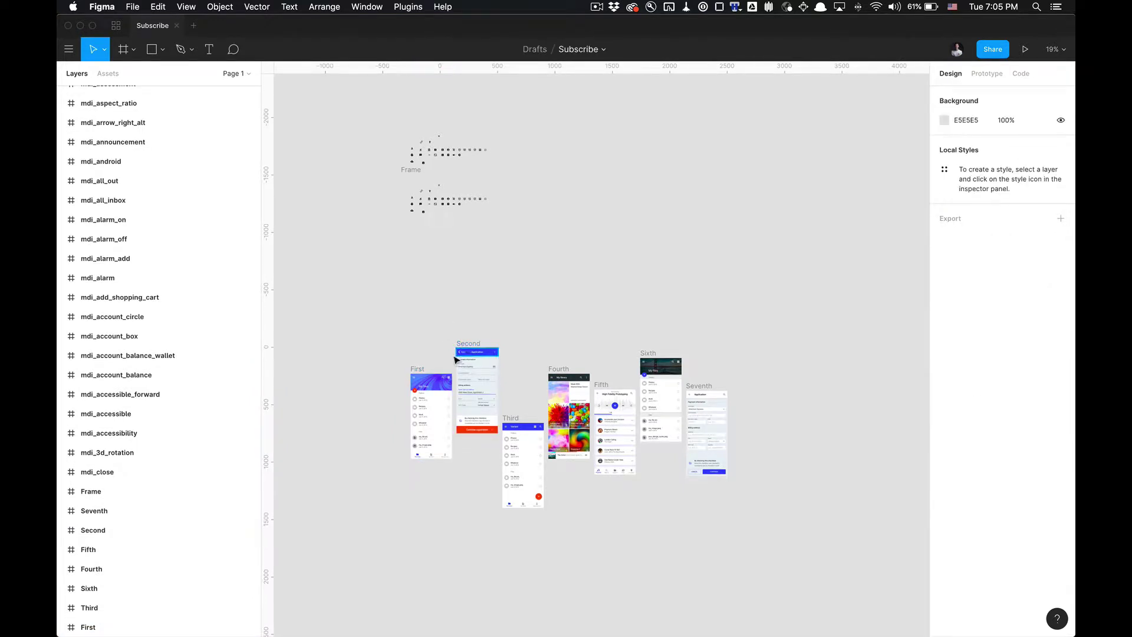
{"action": "scroll", "coordinate": [445, 356], "scroll_direction": "up", "scroll_amount": 1}
{"action": "scroll", "coordinate": [401, 294], "scroll_direction": "up", "scroll_amount": 4}
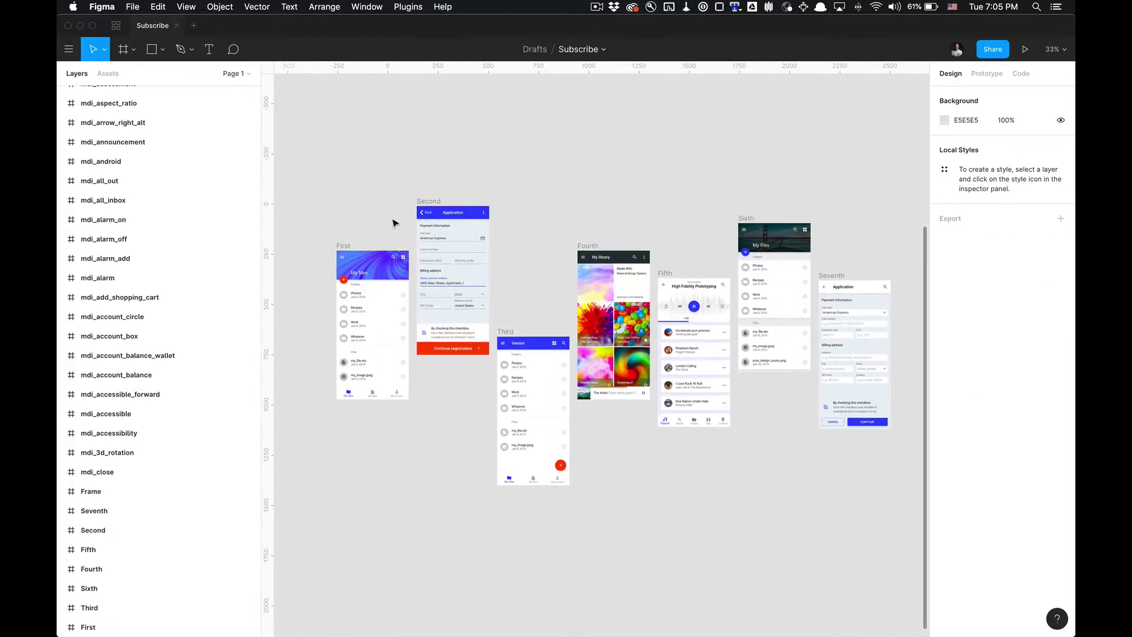
{"action": "left_click", "coordinate": [349, 248]}
{"action": "left_click", "coordinate": [348, 248]}
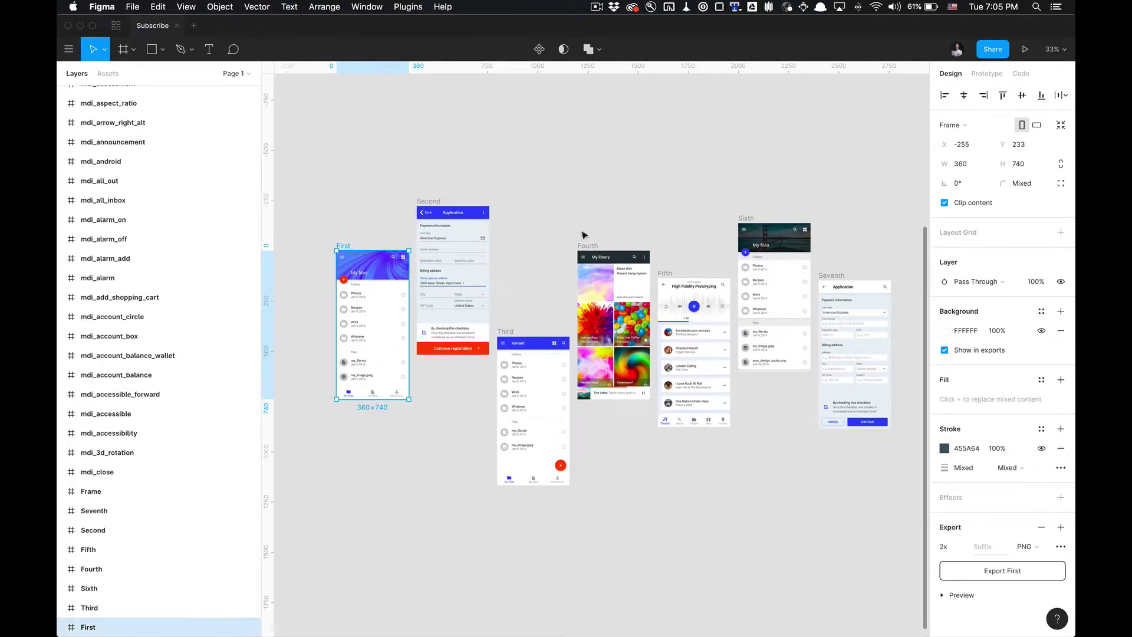
{"action": "left_click", "coordinate": [448, 177]}
{"action": "scroll", "coordinate": [401, 207], "scroll_direction": "down", "scroll_amount": 2}
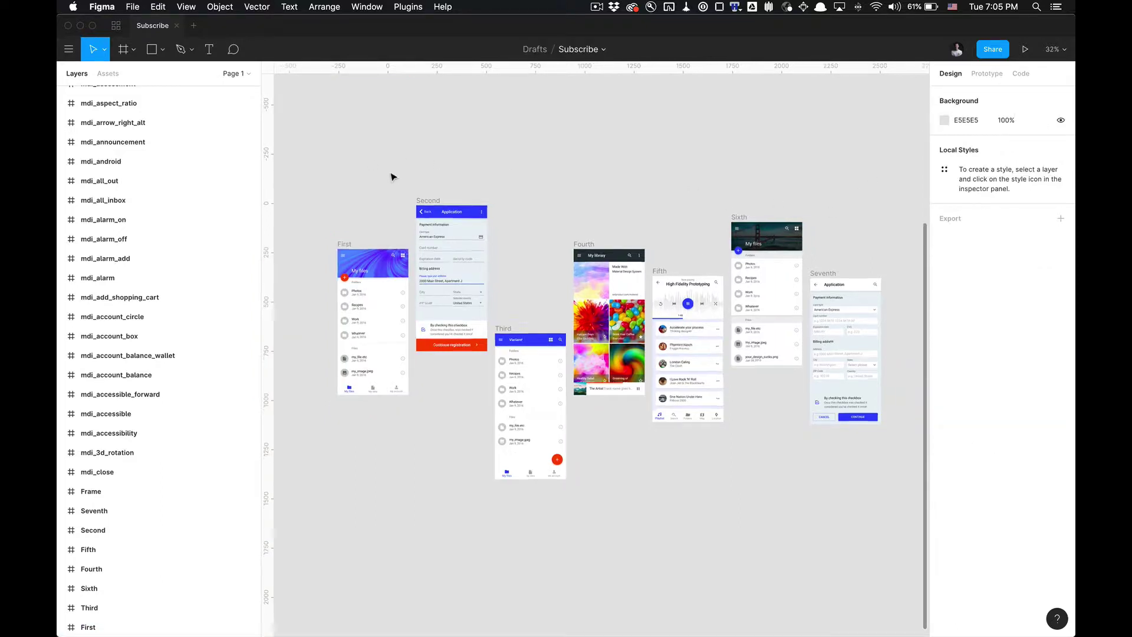
{"action": "left_click_drag", "start_coordinate": [345, 203], "coordinate": [885, 551]}
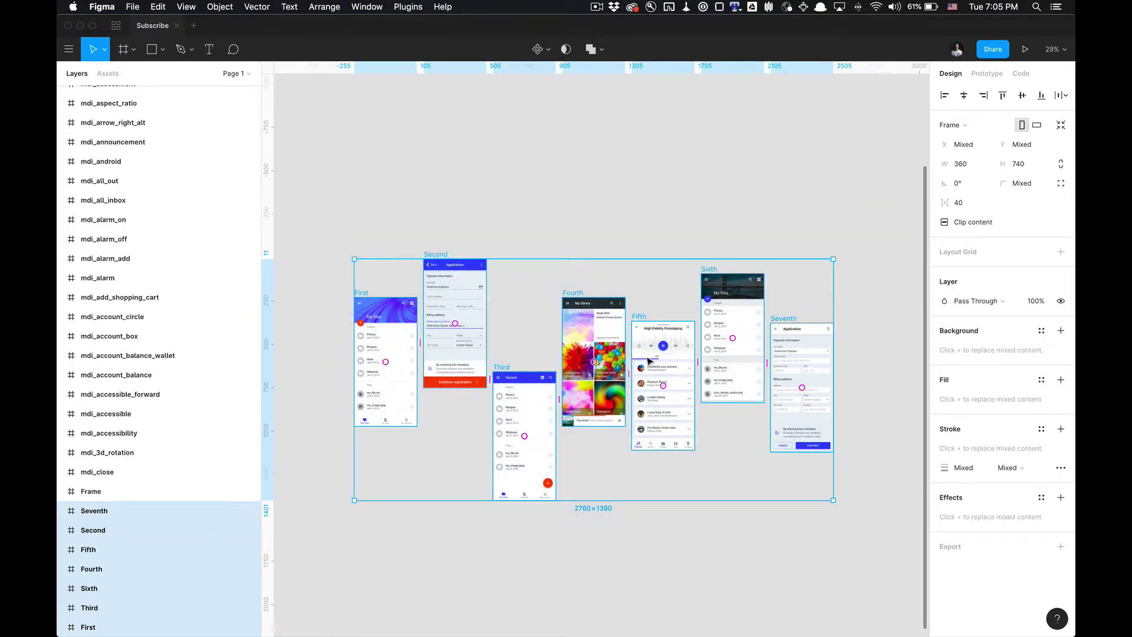
- Open the actions menu for the selected frames, then back out and clear the selection
{"action": "right_click", "coordinate": [656, 367]}
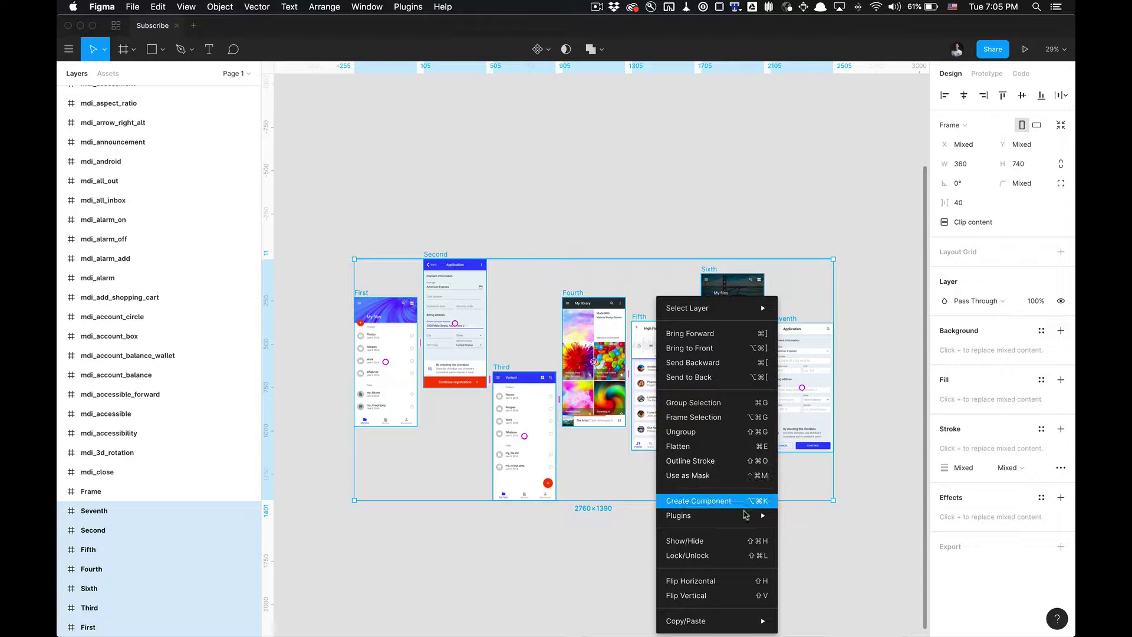
{"action": "mouse_move", "coordinate": [744, 515]}
{"action": "left_click", "coordinate": [589, 556]}
{"action": "left_click", "coordinate": [589, 556]}
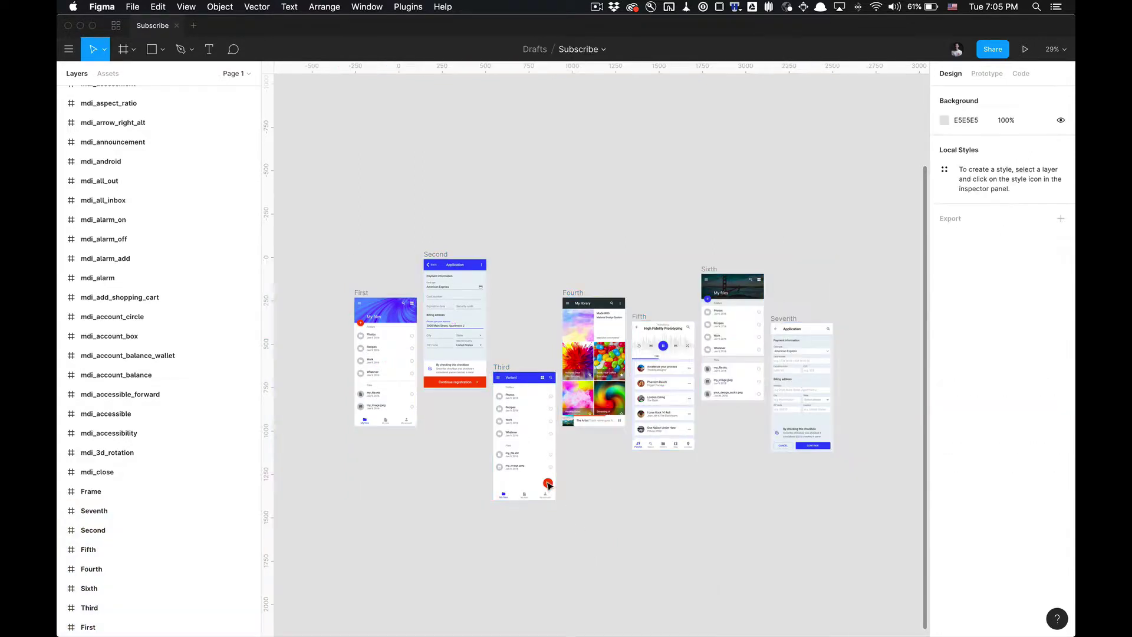
- Reselect the seven phone frames and Alt-drag a duplicate set below the original row
{"action": "scroll", "coordinate": [433, 555], "scroll_direction": "down", "scroll_amount": 1}
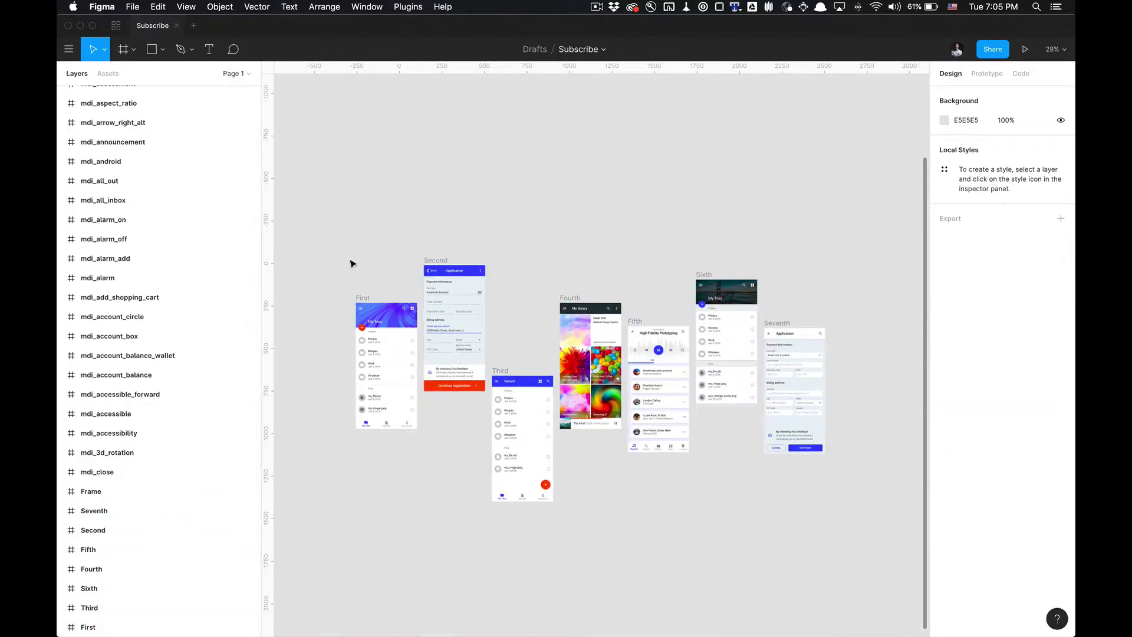
{"action": "left_click_drag", "start_coordinate": [349, 229], "coordinate": [796, 546]}
{"action": "scroll", "coordinate": [796, 546], "scroll_direction": "down", "scroll_amount": 3}
{"action": "scroll", "coordinate": [641, 478], "scroll_direction": "down", "scroll_amount": 3}
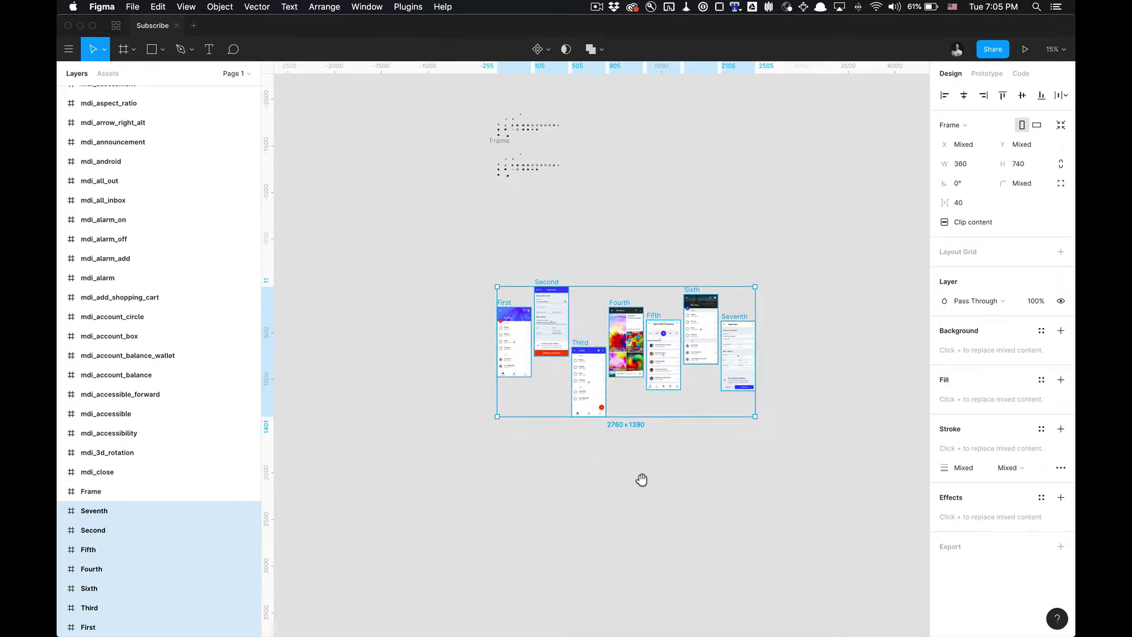
{"action": "left_click_drag", "start_coordinate": [676, 344], "coordinate": [696, 593]}
{"action": "left_click", "coordinate": [751, 462]}
- Pan back up and marquee-select the original seven phone frames
{"action": "scroll", "coordinate": [672, 458], "scroll_direction": "up", "scroll_amount": 5}
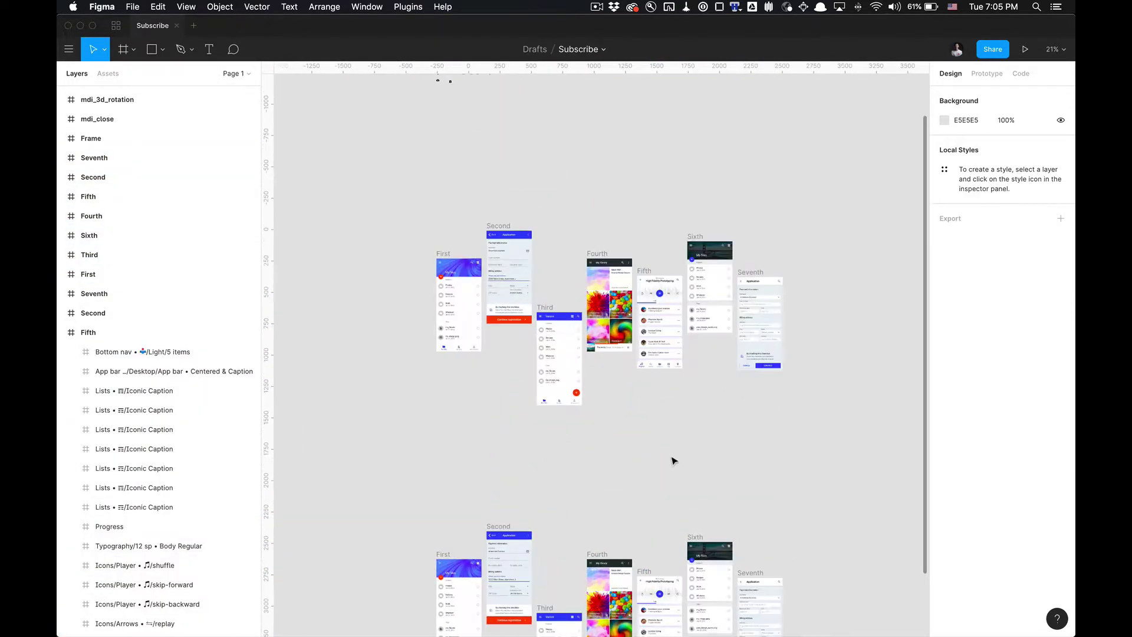
{"action": "left_click_drag", "start_coordinate": [684, 446], "coordinate": [673, 529]}
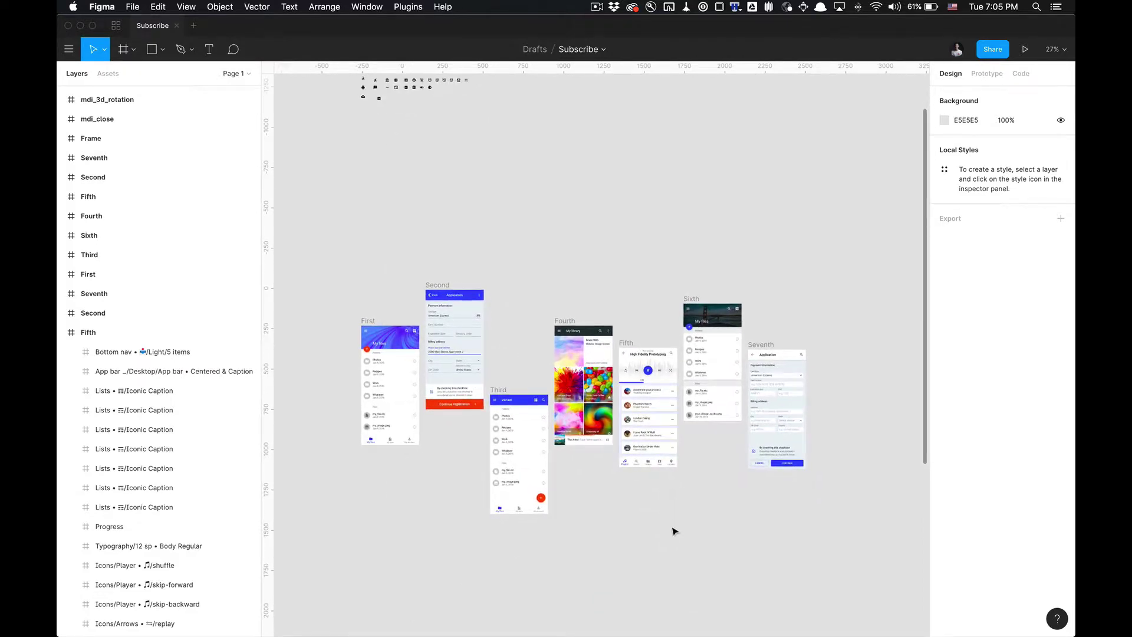
{"action": "scroll", "coordinate": [681, 539], "scroll_direction": "up", "scroll_amount": 1}
{"action": "scroll", "coordinate": [683, 507], "scroll_direction": "down", "scroll_amount": 2}
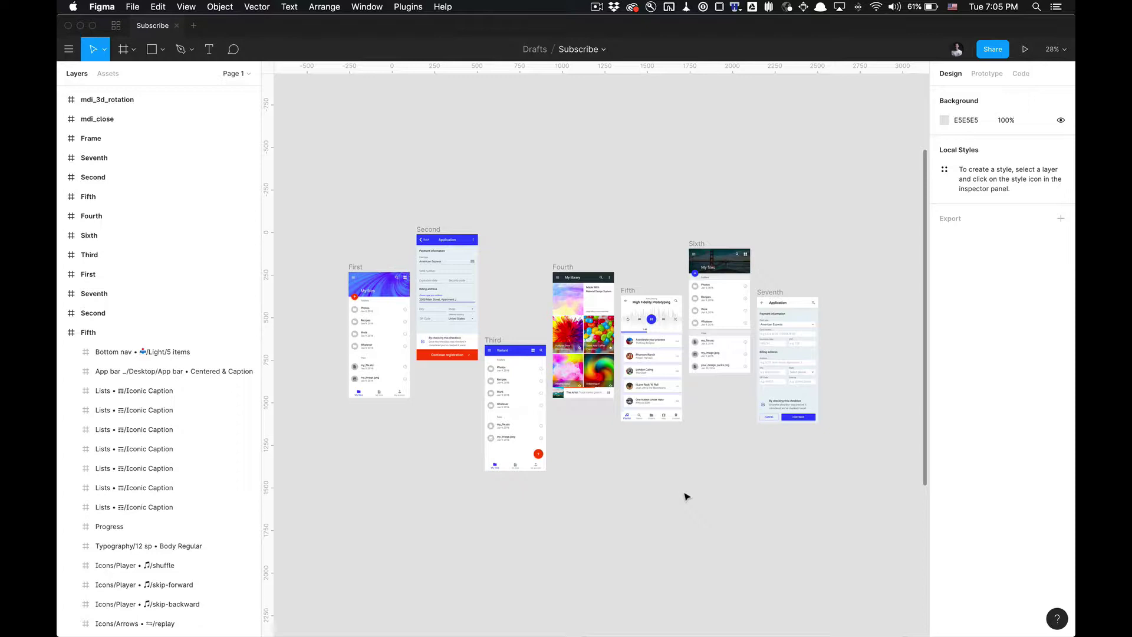
{"action": "left_click_drag", "start_coordinate": [321, 205], "coordinate": [834, 475]}
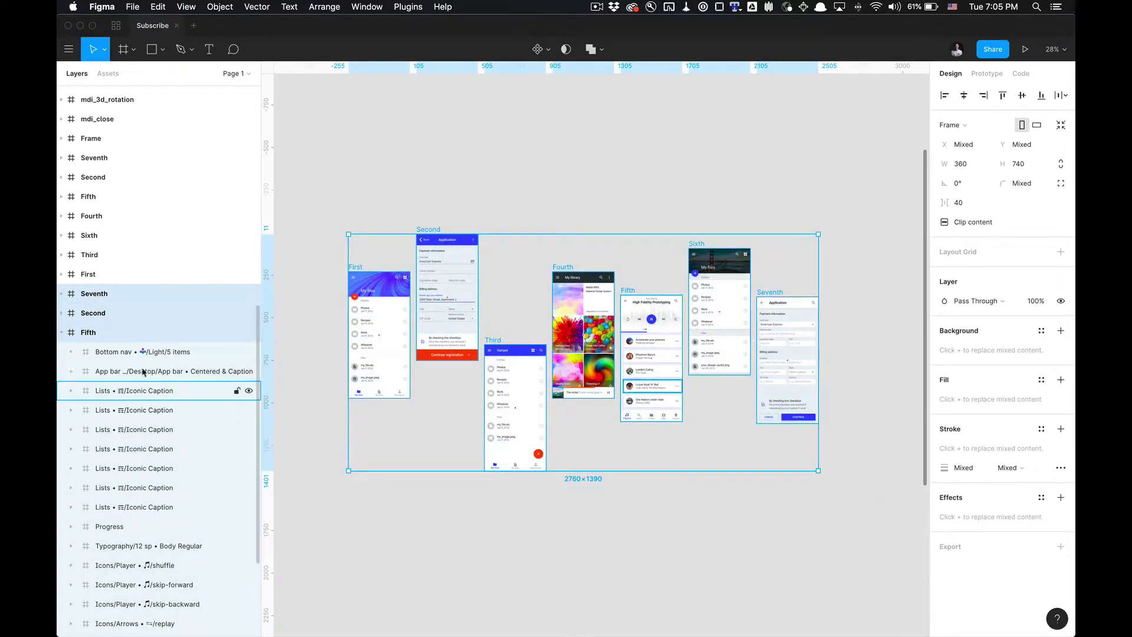
- Collapse the Fifth frame's layers and run Super Tidy Rename, numbering the frames 000 to 006
{"action": "key", "text": "alt+l"}
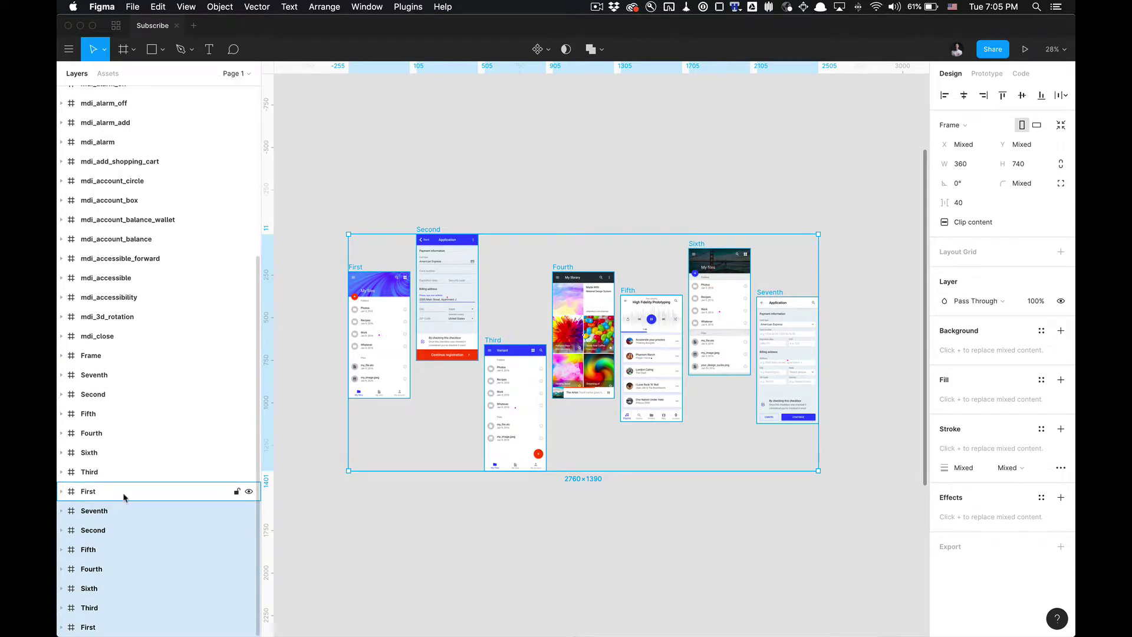
{"action": "right_click", "coordinate": [655, 322]}
{"action": "mouse_move", "coordinate": [715, 516]}
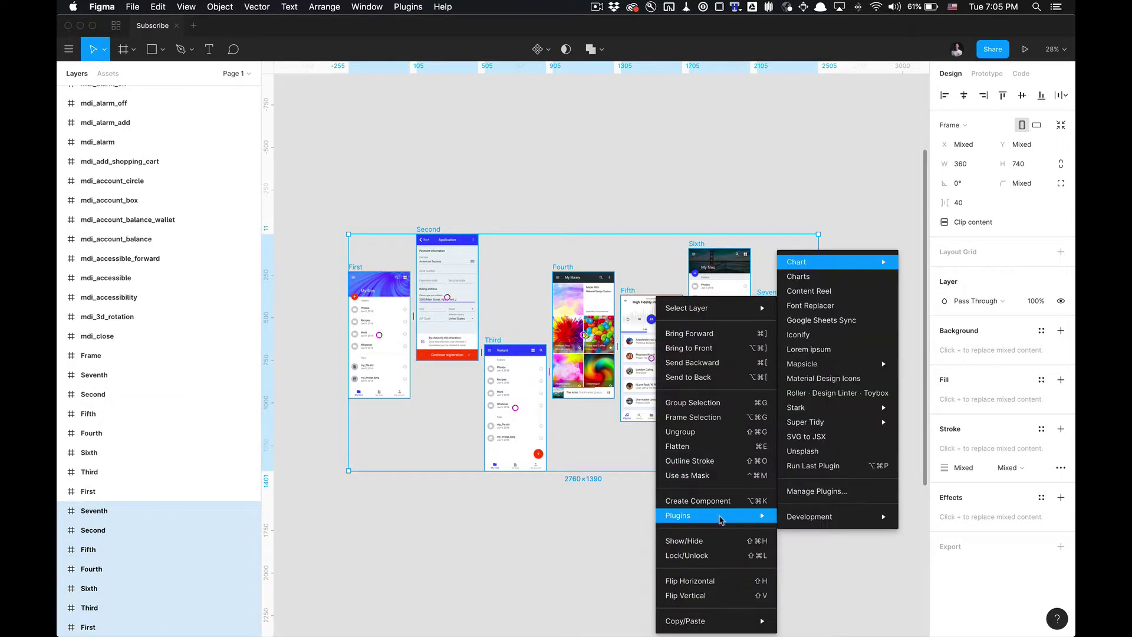
{"action": "mouse_move", "coordinate": [867, 427]}
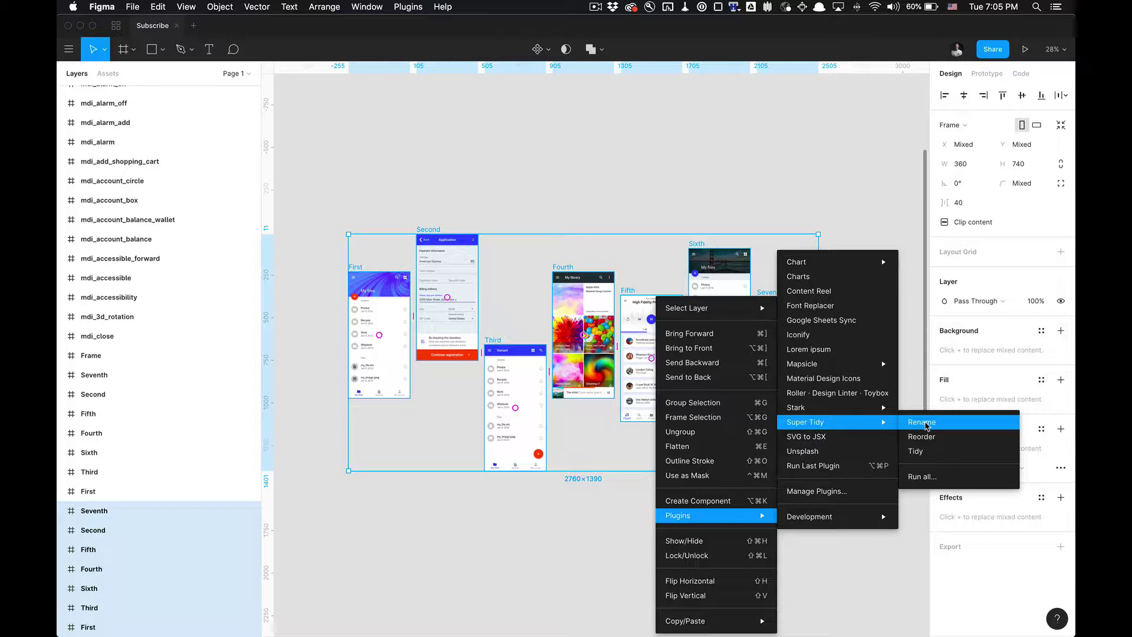
{"action": "left_click", "coordinate": [923, 422]}
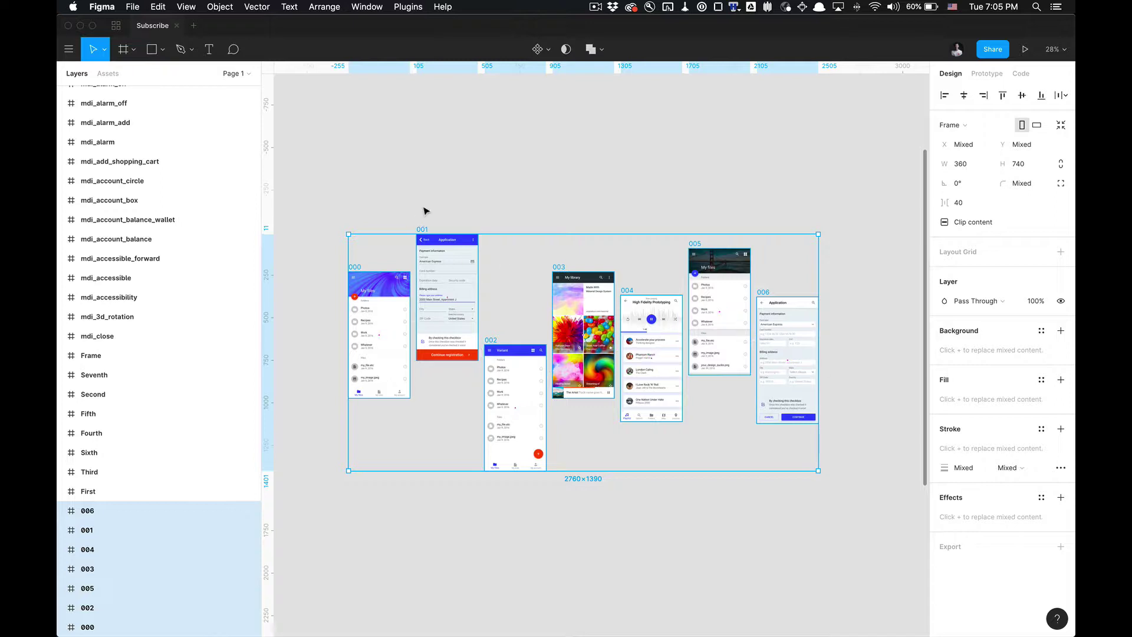
- Sort the selected frame layers into numeric order with Super Tidy Reorder
{"action": "right_click", "coordinate": [387, 292]}
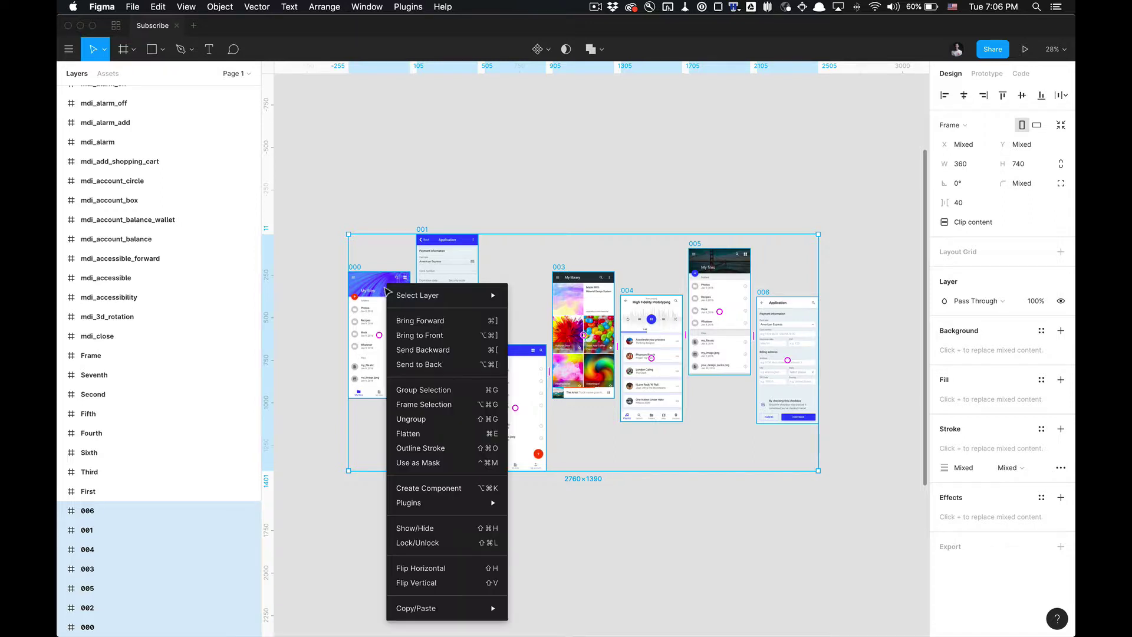
{"action": "mouse_move", "coordinate": [475, 504]}
{"action": "mouse_move", "coordinate": [537, 512]}
{"action": "mouse_move", "coordinate": [589, 410]}
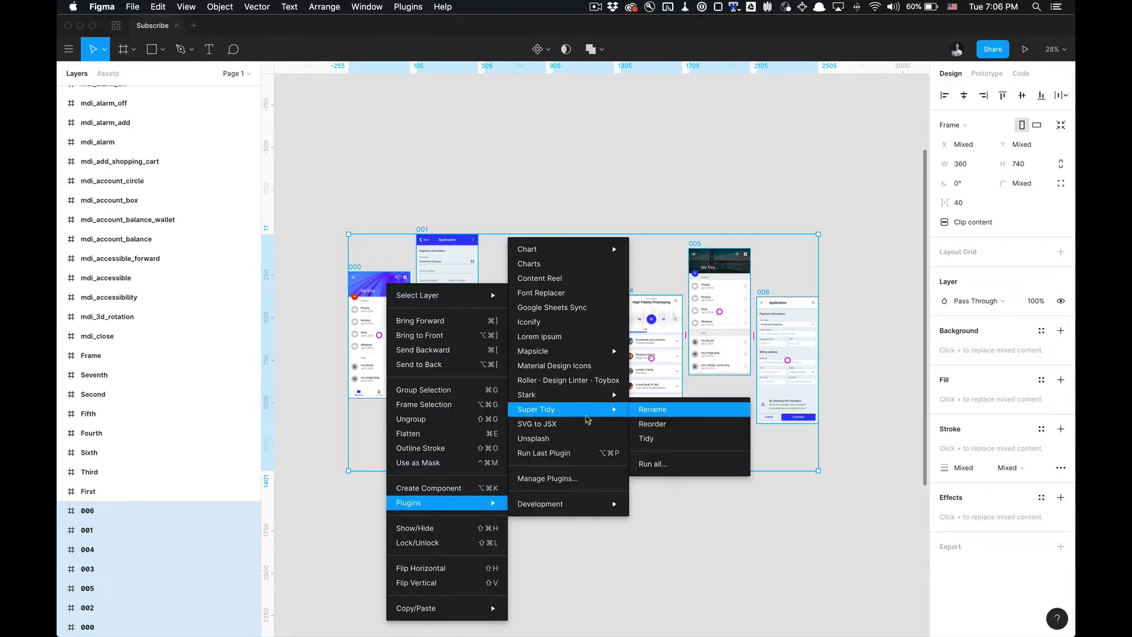
{"action": "left_click", "coordinate": [652, 424]}
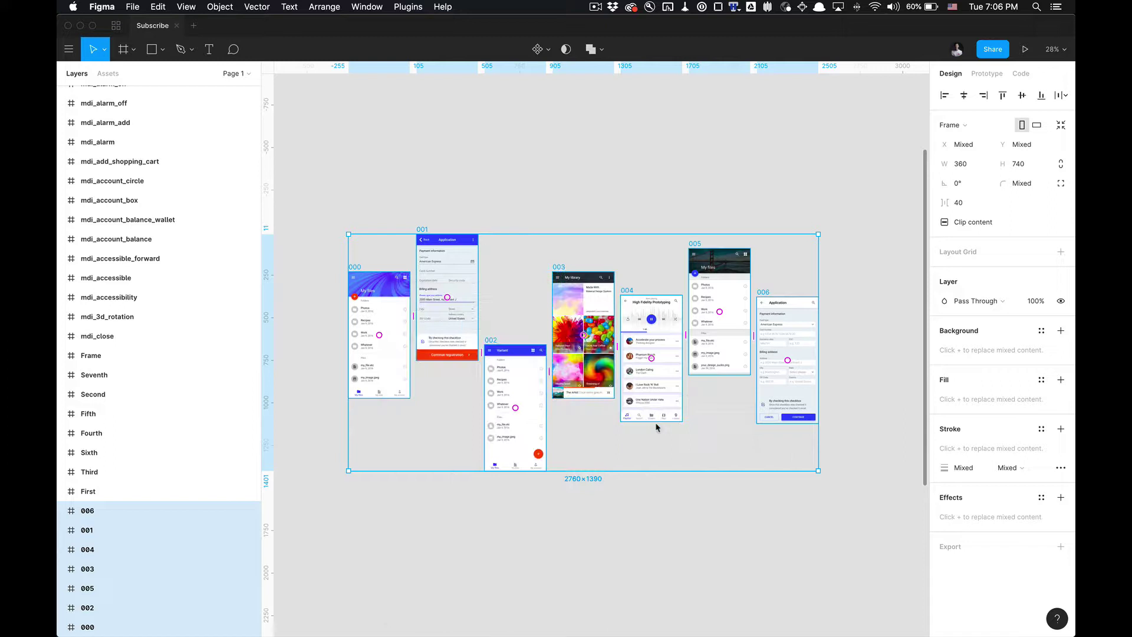
- Step through the frame selection in Layers, then undo back to the First–Seventh names
{"action": "scroll", "coordinate": [240, 298], "scroll_direction": "up", "scroll_amount": 4}
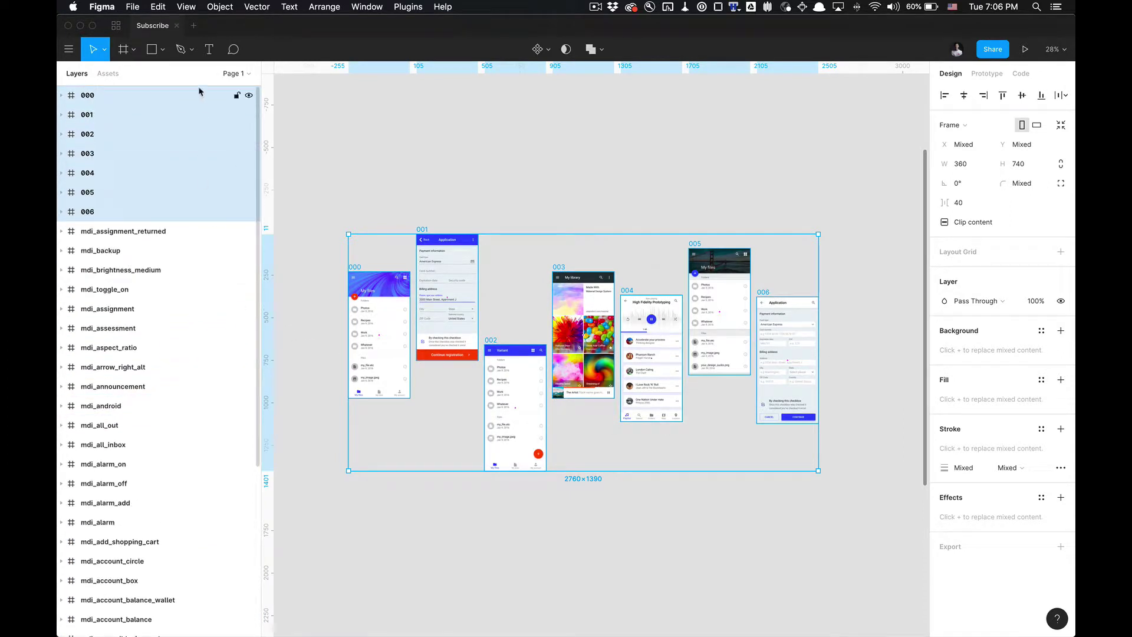
{"action": "left_click", "coordinate": [115, 97]}
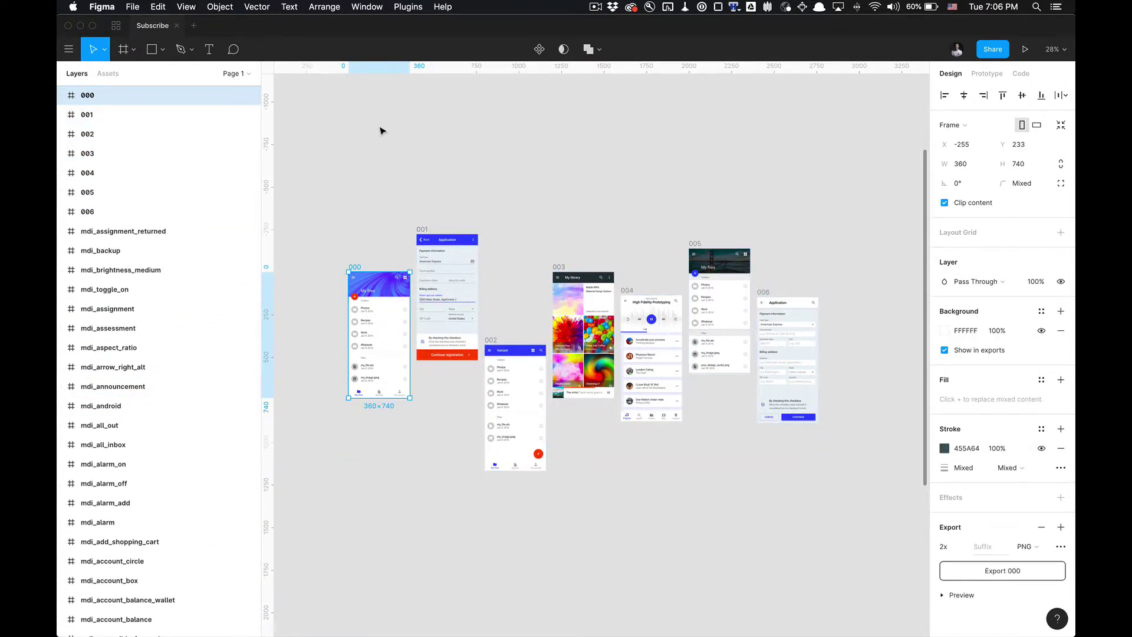
{"action": "key", "text": "super+a"}
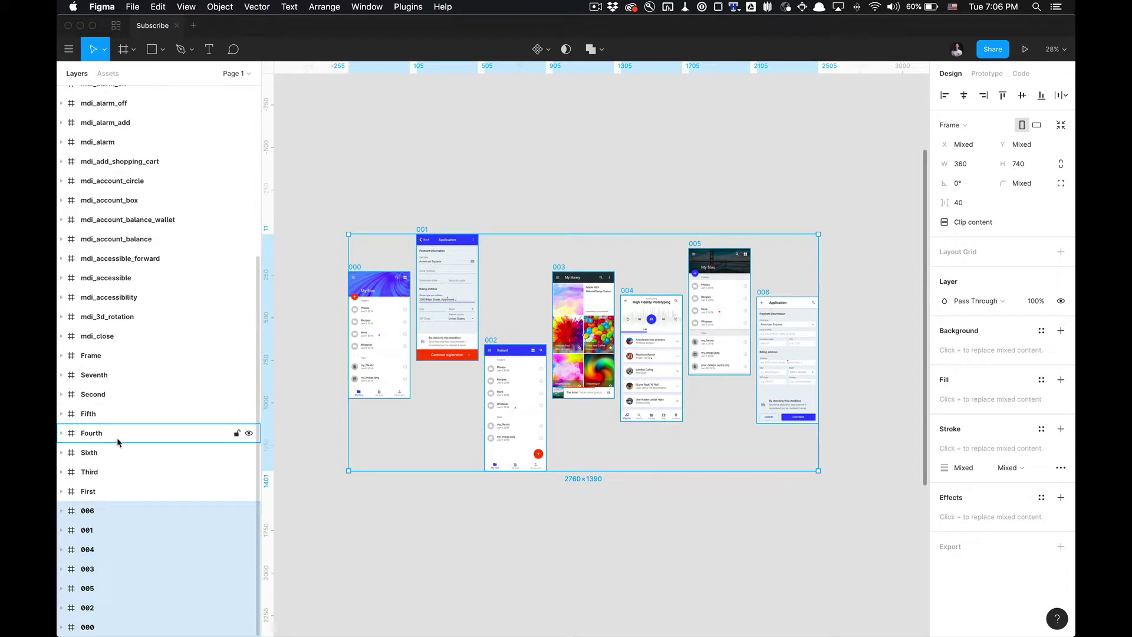
{"action": "left_click", "coordinate": [107, 527]}
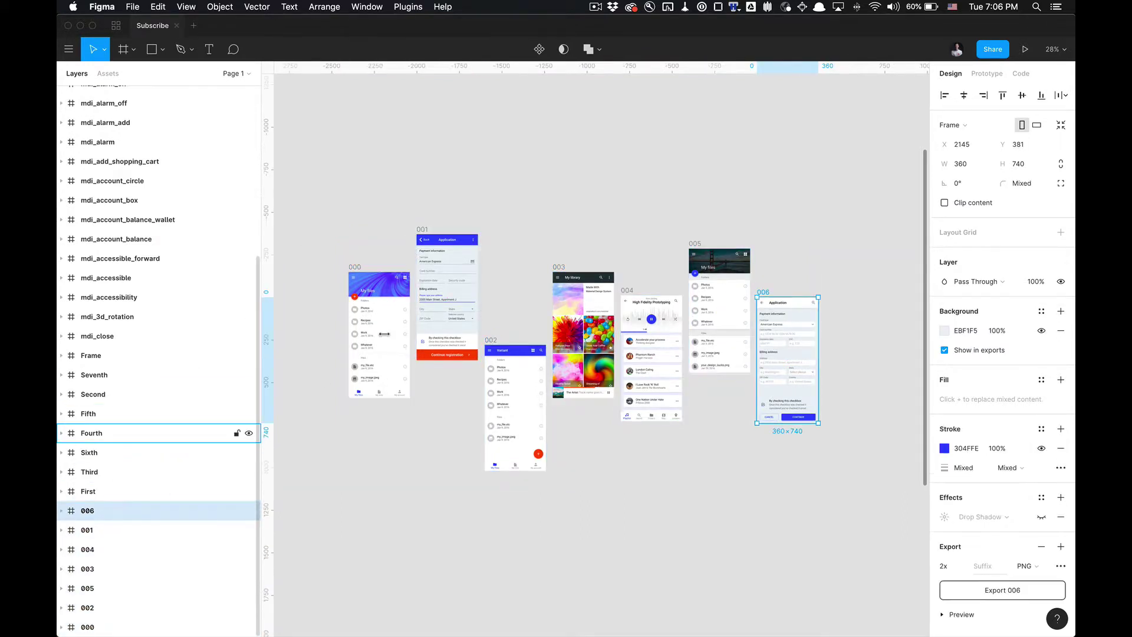
{"action": "key", "text": "Tab"}
{"action": "key", "text": "Tab"}
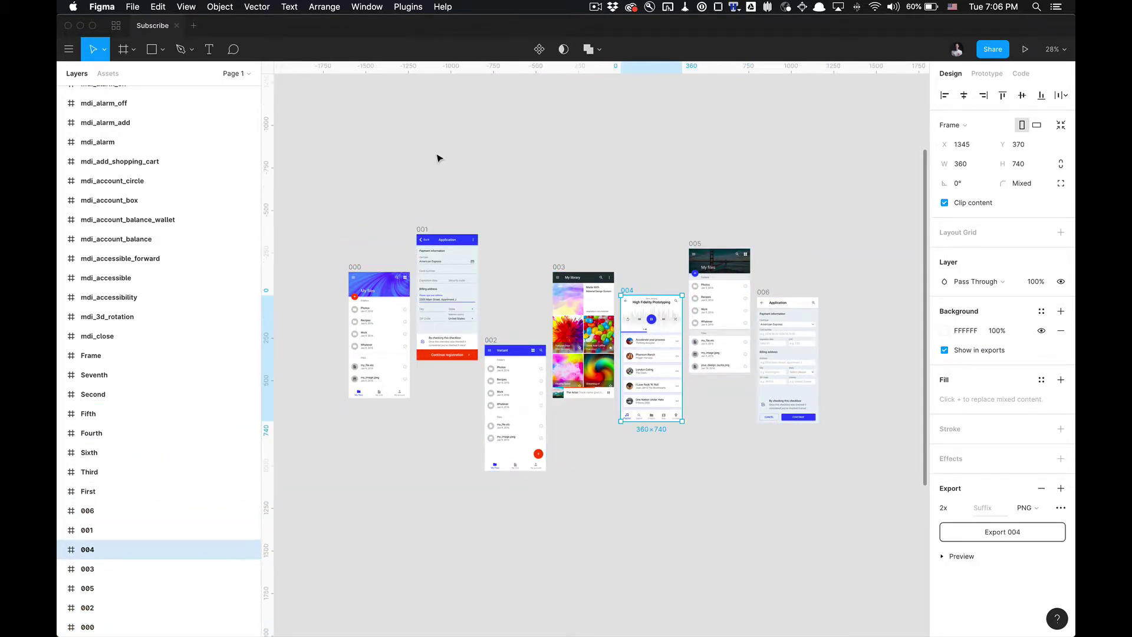
{"action": "key", "text": "Tab"}
{"action": "key", "text": "Tab"}
{"action": "key", "text": "Tab"}
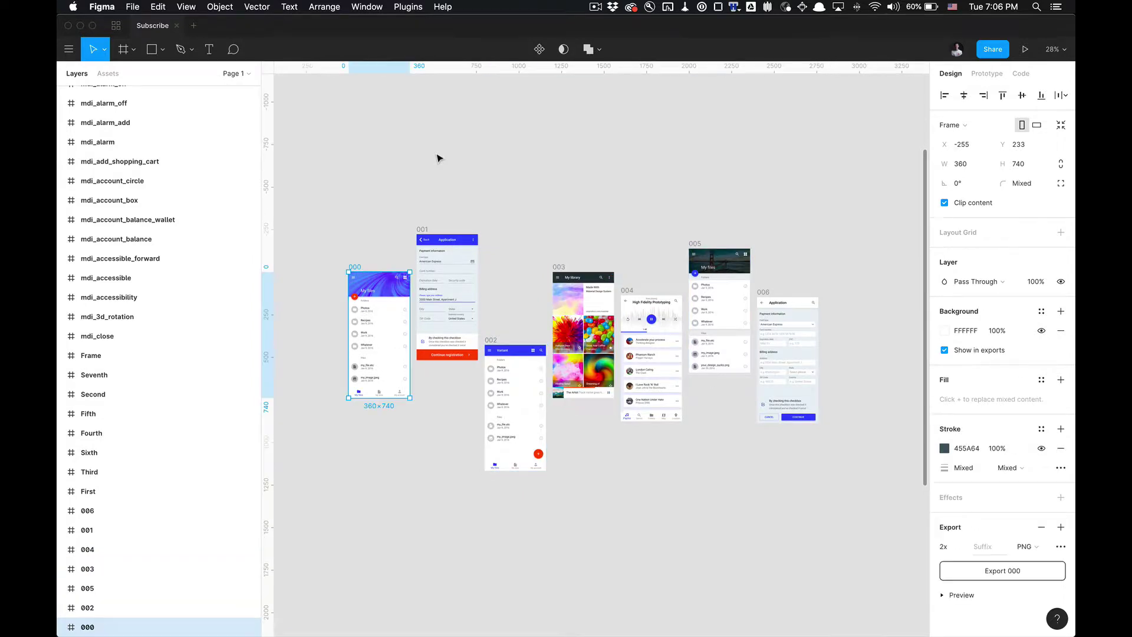
{"action": "left_click", "coordinate": [394, 178]}
{"action": "left_click_drag", "start_coordinate": [336, 195], "coordinate": [844, 531]}
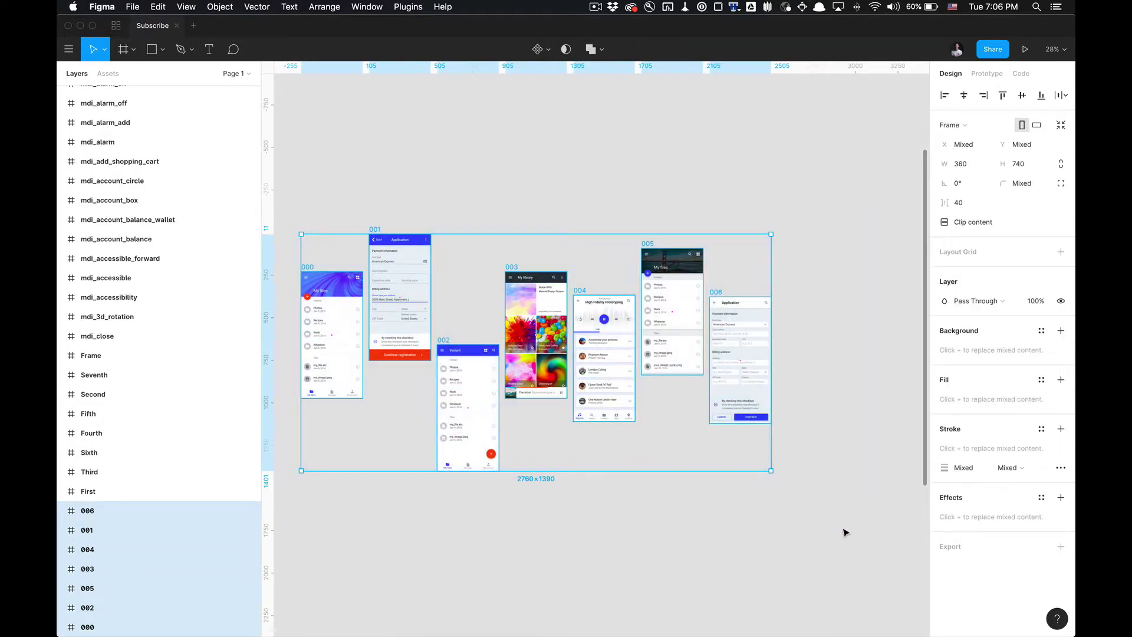
{"action": "left_click", "coordinate": [710, 492]}
{"action": "key", "text": "shift+Tab"}
{"action": "key", "text": "shift+Tab"}
{"action": "key", "text": "shift+Tab"}
{"action": "key", "text": "shift+Tab"}
{"action": "key", "text": "shift+Tab"}
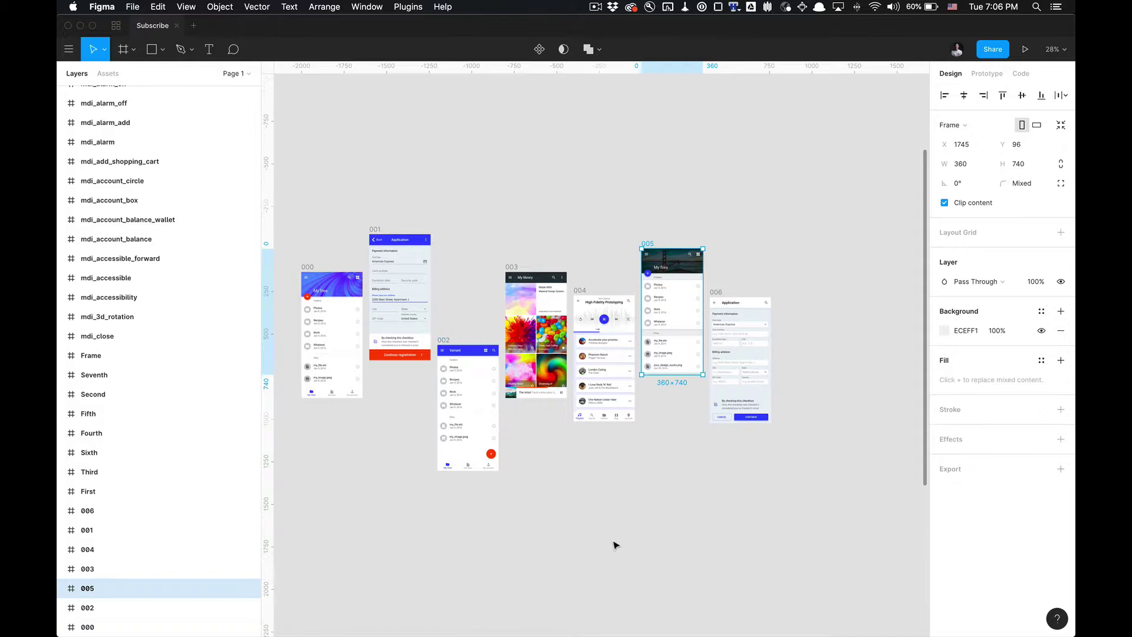
{"action": "key", "text": "super+z"}
{"action": "key", "text": "super+z"}
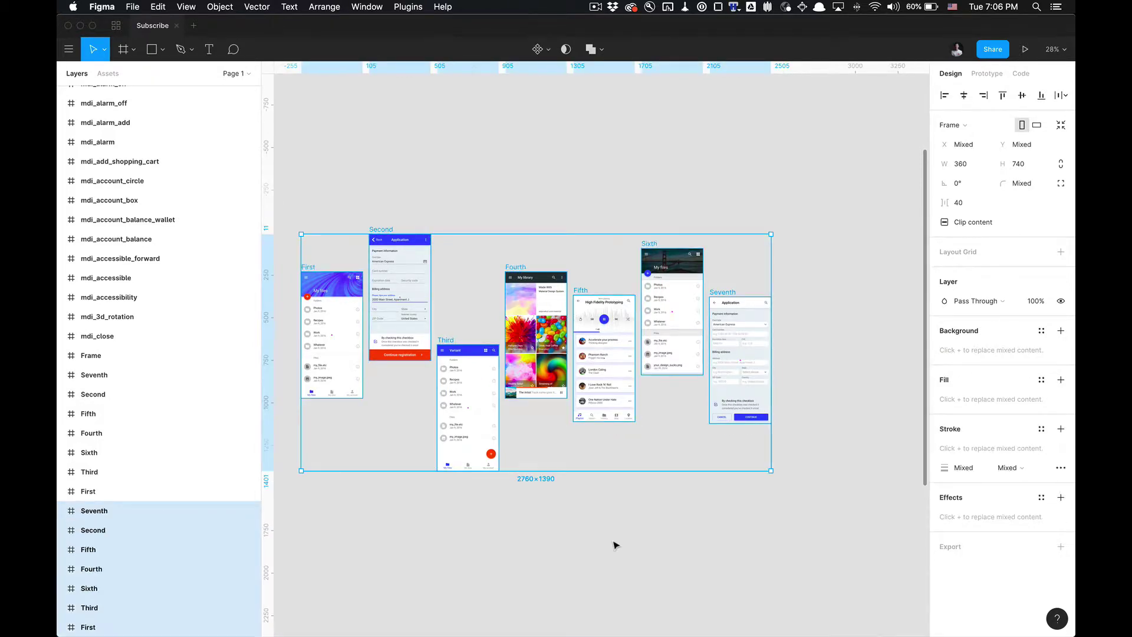
{"action": "scroll", "coordinate": [613, 544], "scroll_direction": "left", "scroll_amount": 5}
- Rename the selected frames 000 to 006 with Super Tidy Rename
{"action": "right_click", "coordinate": [530, 378]}
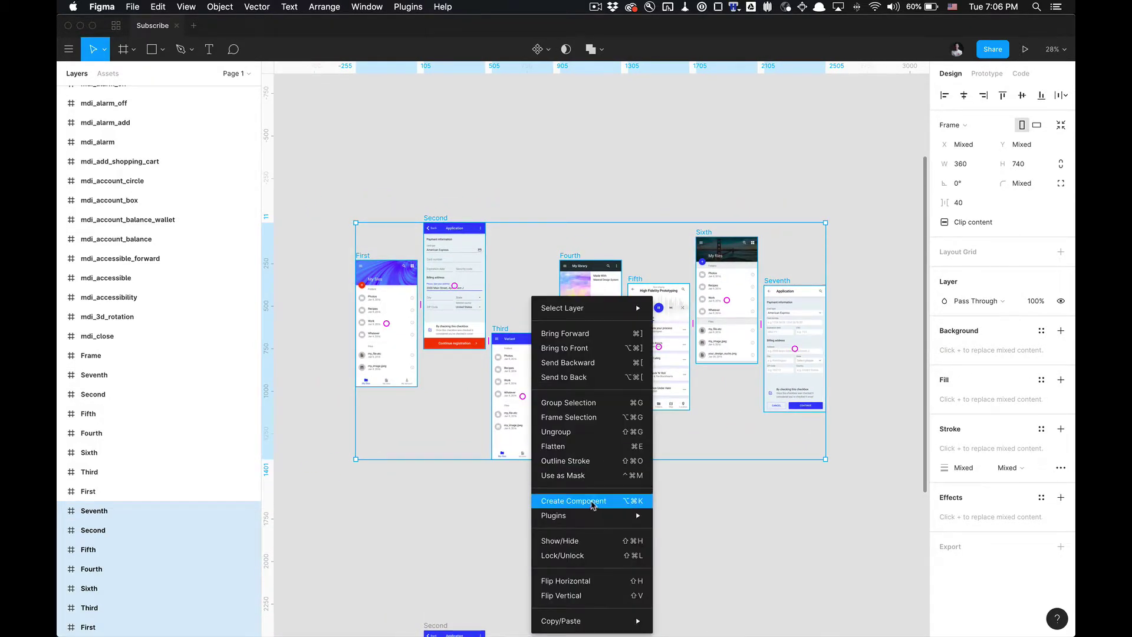
{"action": "mouse_move", "coordinate": [614, 520]}
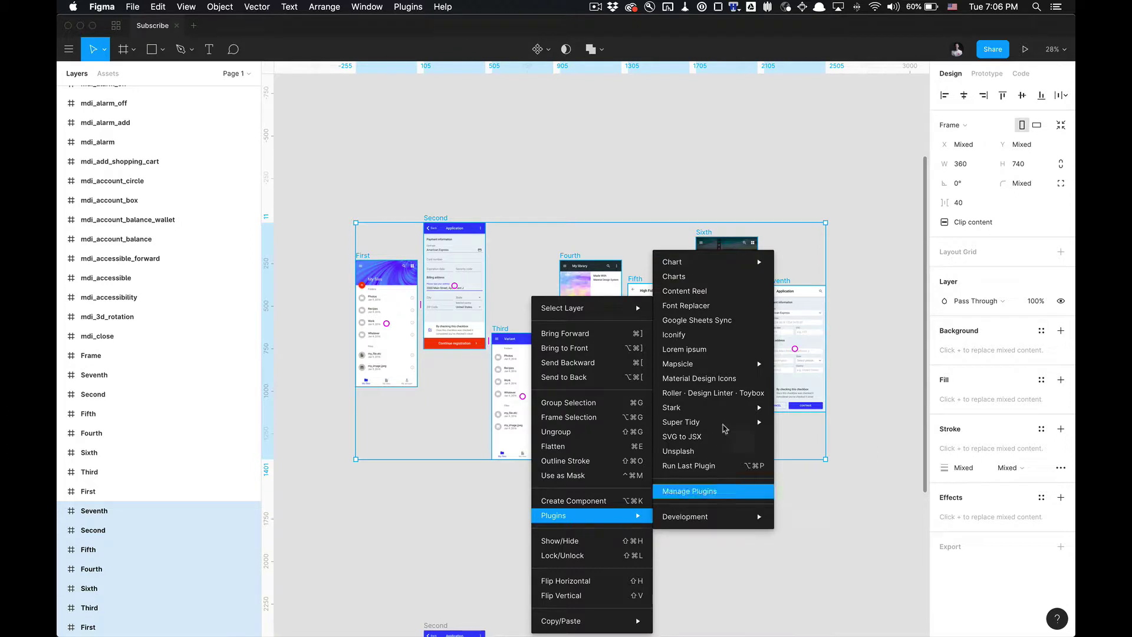
{"action": "left_click", "coordinate": [788, 425]}
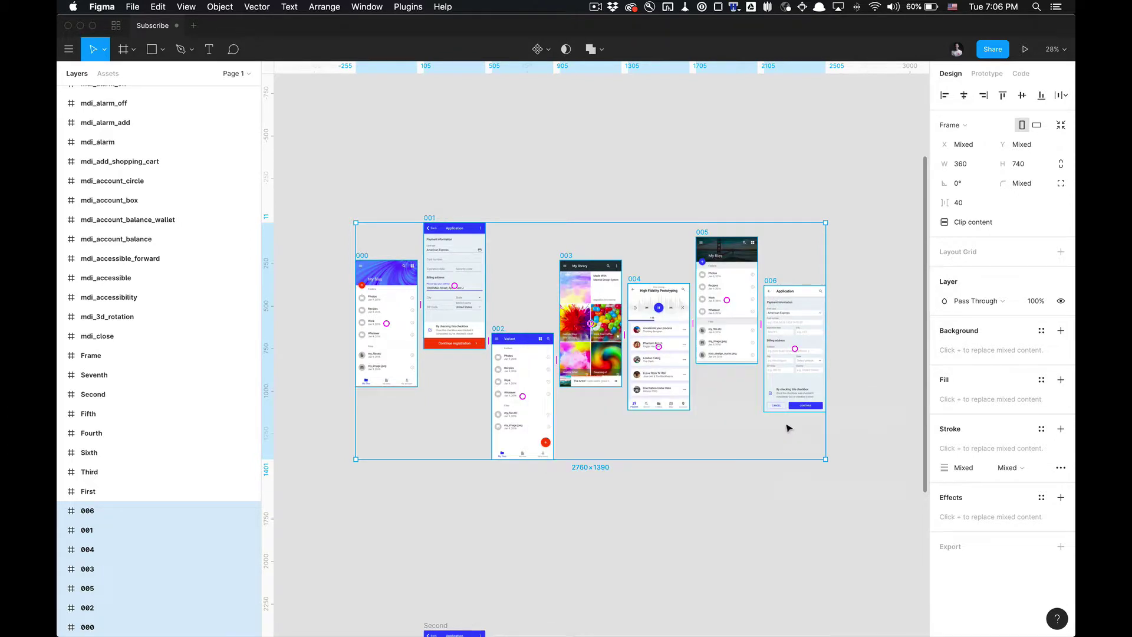
- Run Super Tidy Reorder again so the layers list 000–006 in sequence
{"action": "right_click", "coordinate": [535, 365]}
{"action": "mouse_move", "coordinate": [618, 520]}
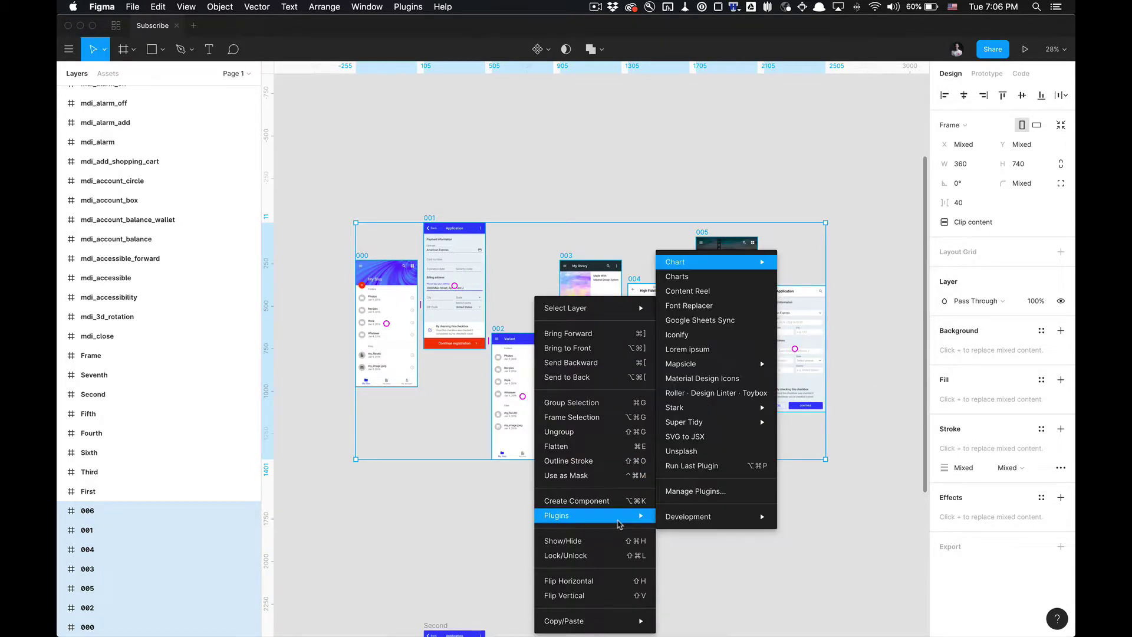
{"action": "mouse_move", "coordinate": [738, 409]}
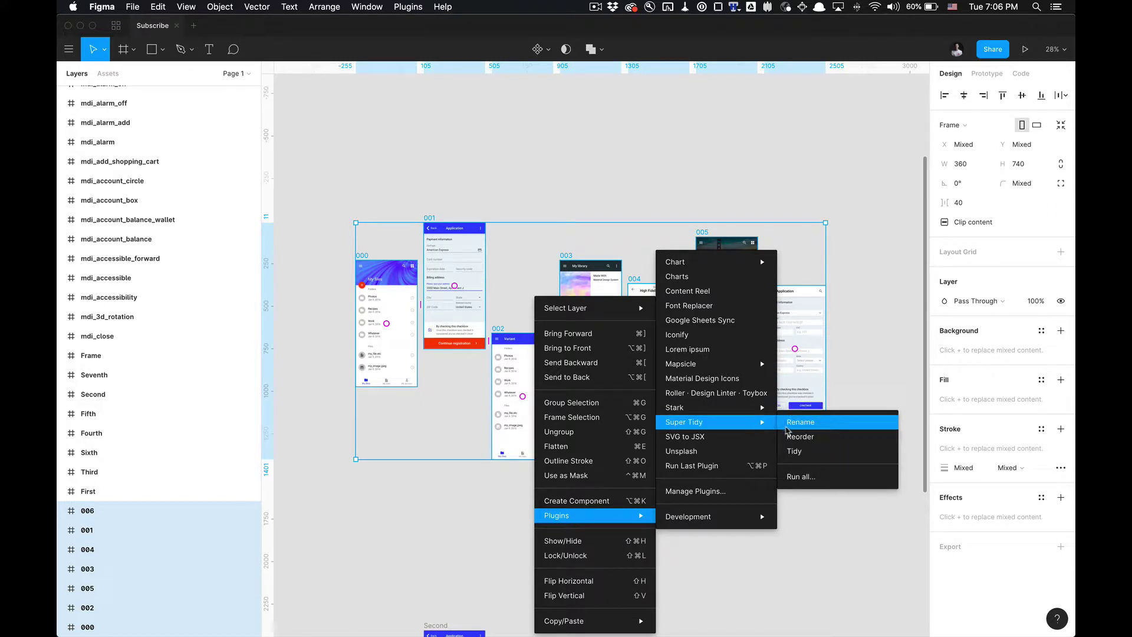
{"action": "left_click", "coordinate": [793, 435]}
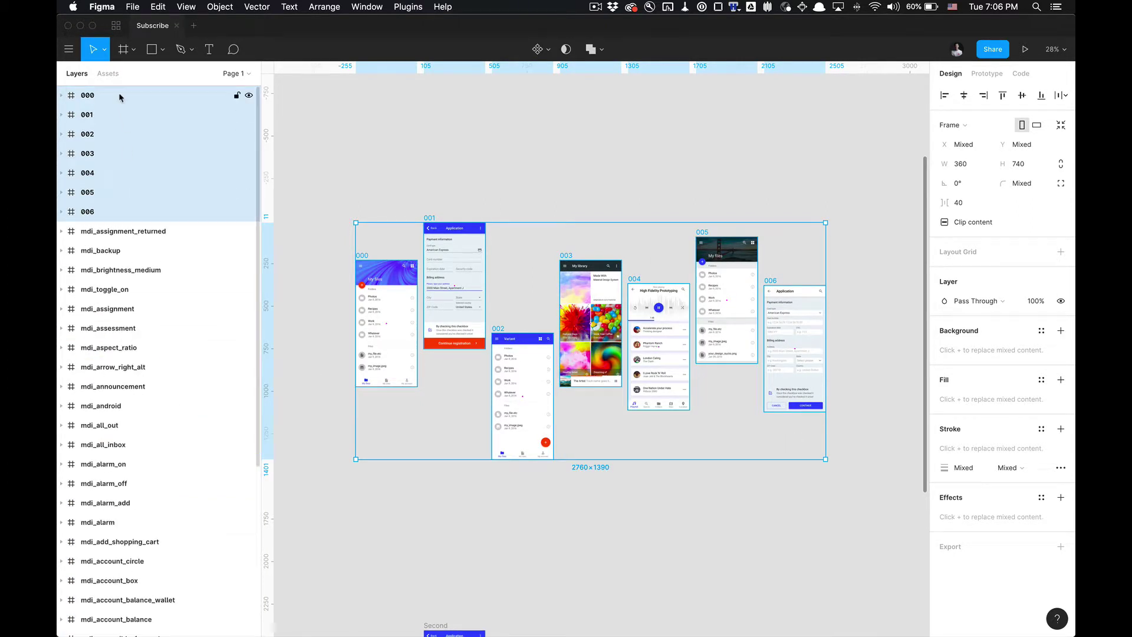
- Select frames 000 through 006 in the Layers panel
{"action": "left_click", "coordinate": [119, 98]}
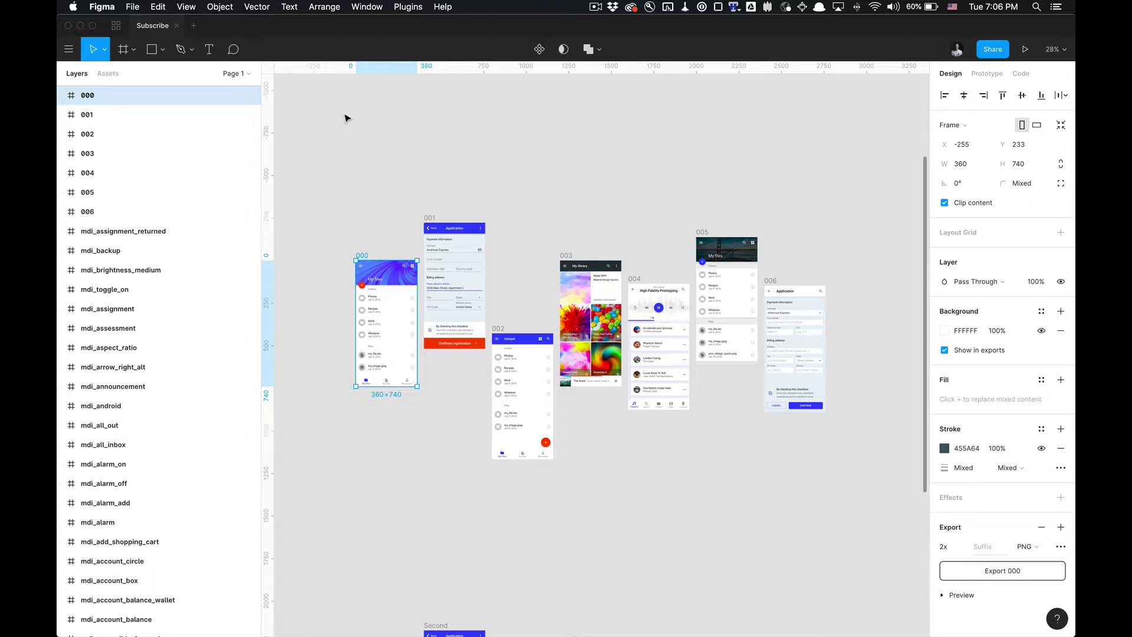
{"action": "key", "text": "Tab"}
{"action": "key", "text": "Tab"}
{"action": "key", "text": "Tab"}
{"action": "key", "text": "Tab"}
{"action": "key", "text": "Tab"}
{"action": "key", "text": "Tab"}
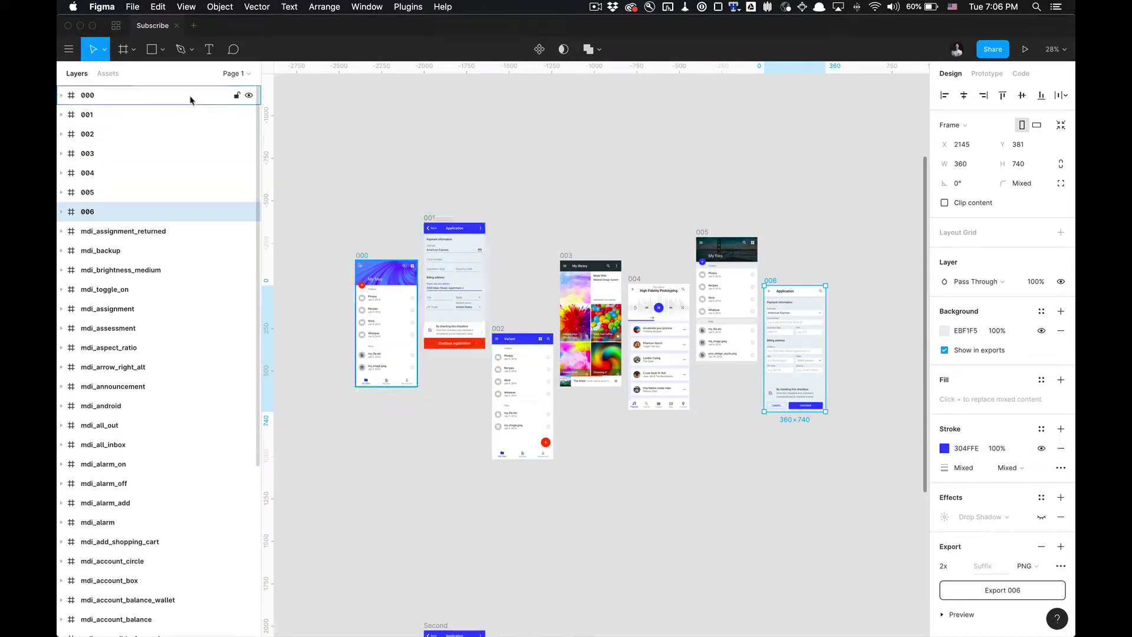
{"action": "left_click", "coordinate": [190, 98], "text": "shift"}
- Apply Super Tidy's Tidy to line them up with 100-unit gaps, spanning 3120×740
{"action": "right_click", "coordinate": [473, 324]}
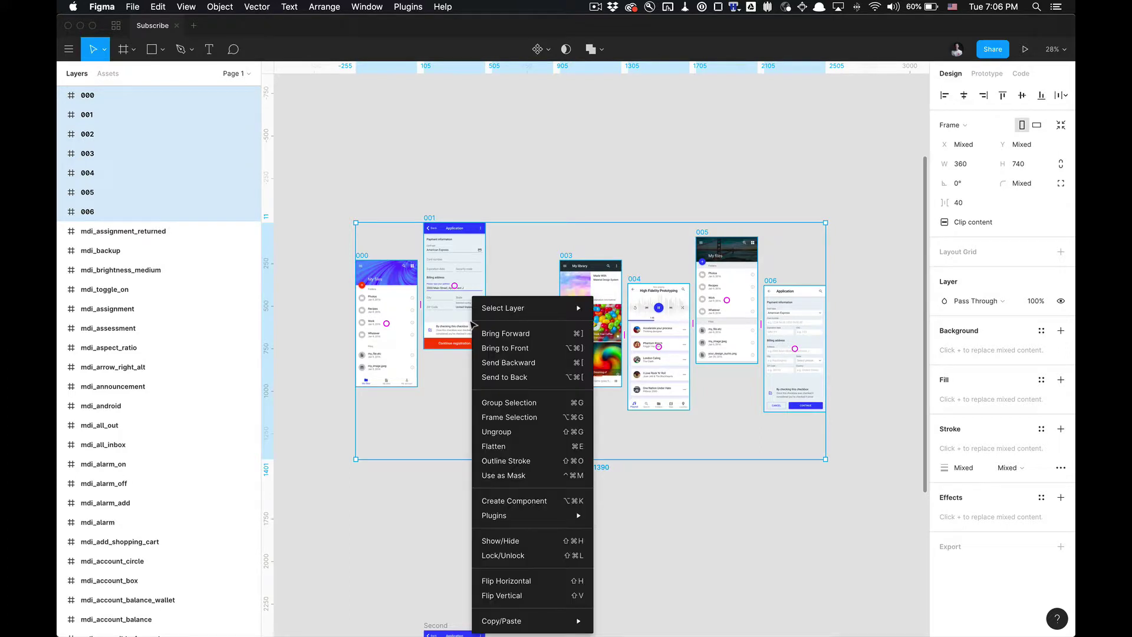
{"action": "mouse_move", "coordinate": [569, 517]}
{"action": "mouse_move", "coordinate": [696, 422]}
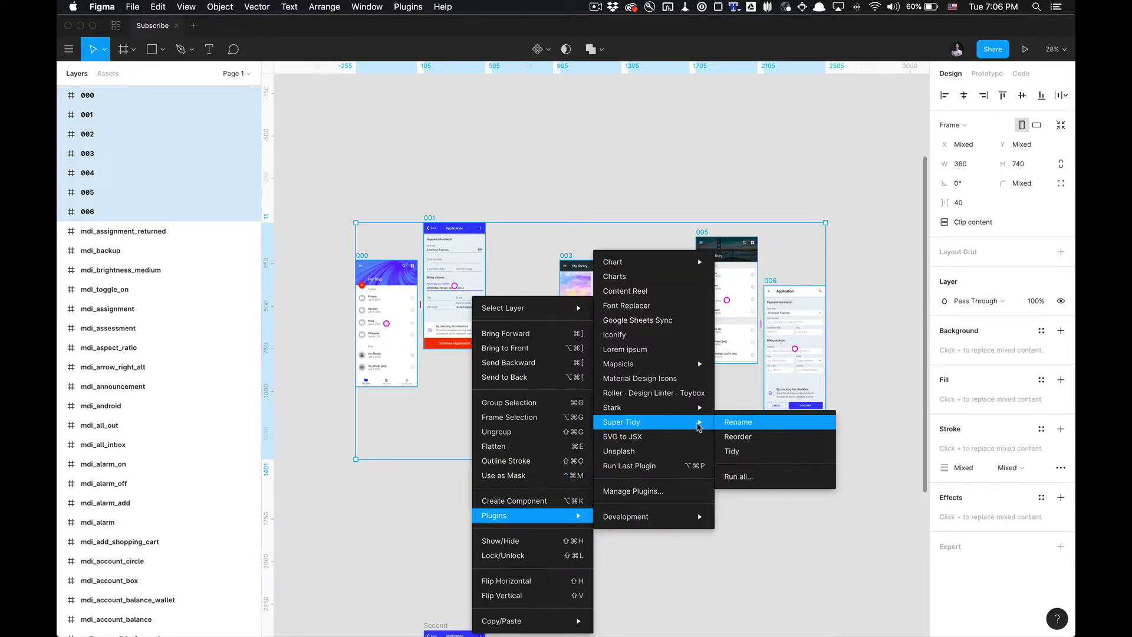
{"action": "left_click", "coordinate": [744, 451]}
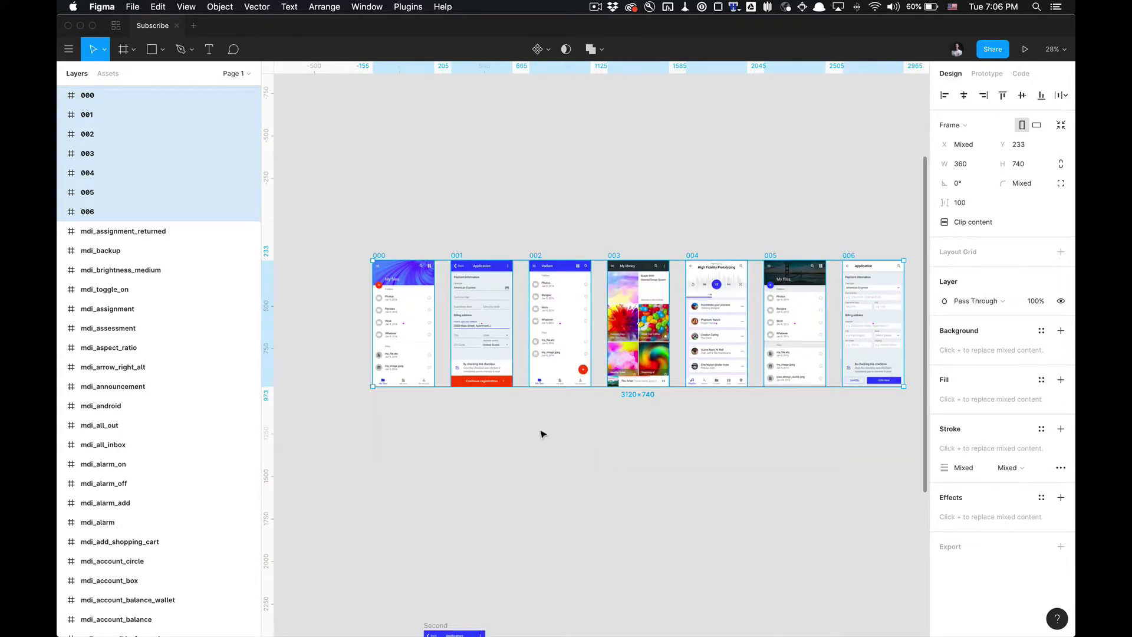
{"action": "scroll", "coordinate": [540, 432], "scroll_direction": "down", "scroll_amount": 5}
{"action": "scroll", "coordinate": [500, 339], "scroll_direction": "up", "scroll_amount": 3}
{"action": "scroll", "coordinate": [500, 338], "scroll_direction": "up", "scroll_amount": 2}
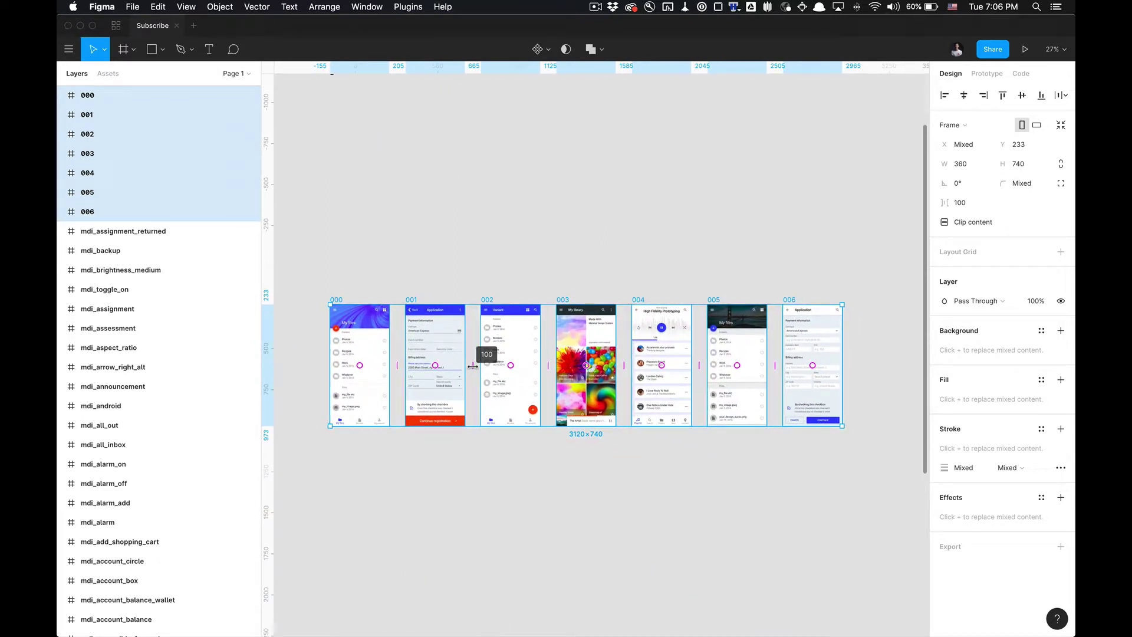
{"action": "left_click_drag", "start_coordinate": [473, 366], "coordinate": [506, 373]}
{"action": "scroll", "coordinate": [506, 373], "scroll_direction": "down", "scroll_amount": 5}
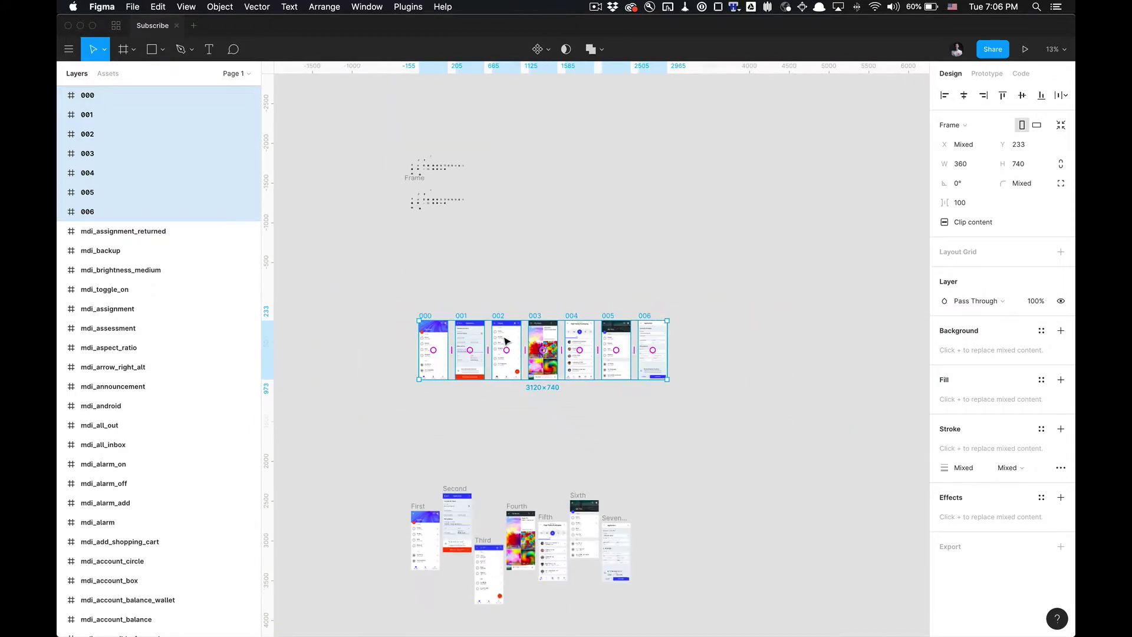
{"action": "left_click", "coordinate": [495, 400]}
{"action": "scroll", "coordinate": [496, 399], "scroll_direction": "up", "scroll_amount": 3}
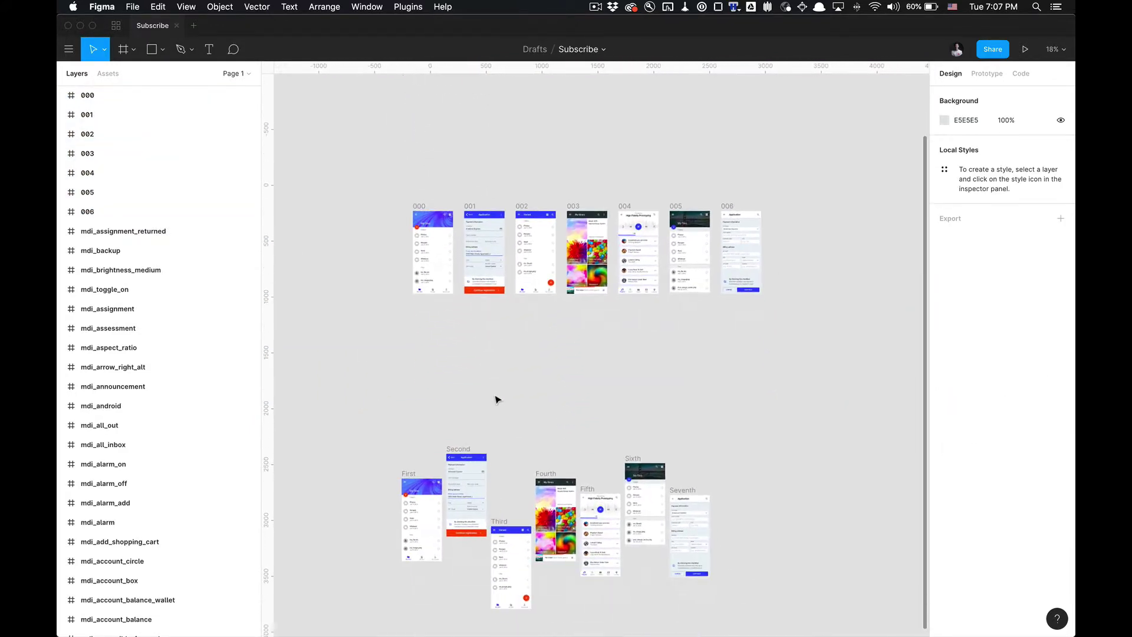
{"action": "scroll", "coordinate": [495, 400], "scroll_direction": "down", "scroll_amount": 1}
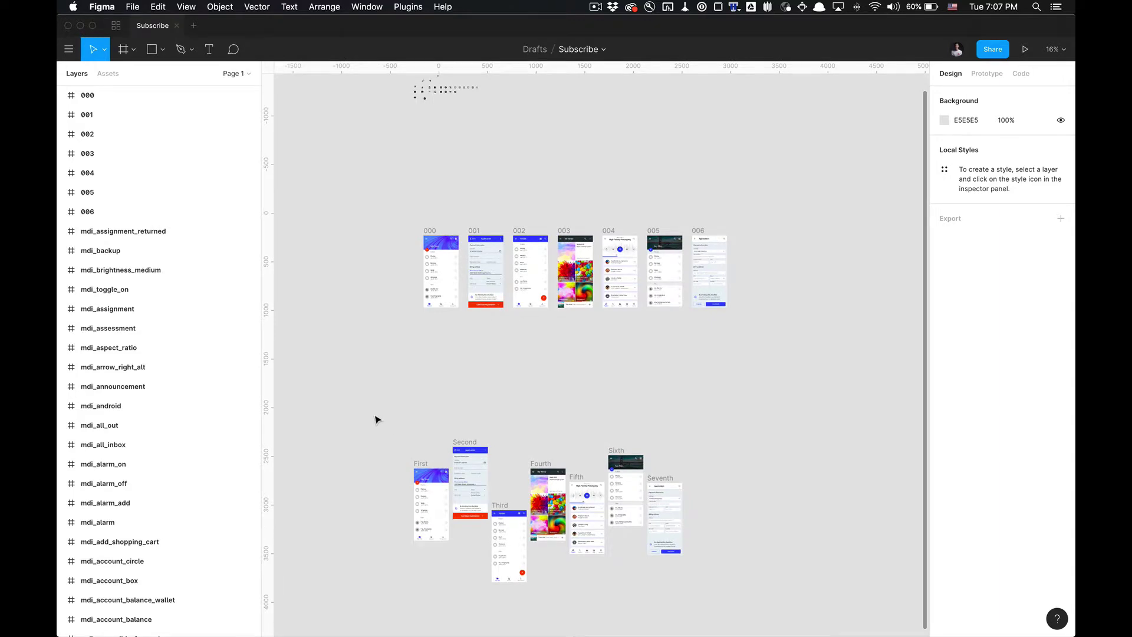
{"action": "left_click_drag", "start_coordinate": [378, 419], "coordinate": [720, 607]}
{"action": "scroll", "coordinate": [720, 607], "scroll_direction": "down", "scroll_amount": 3}
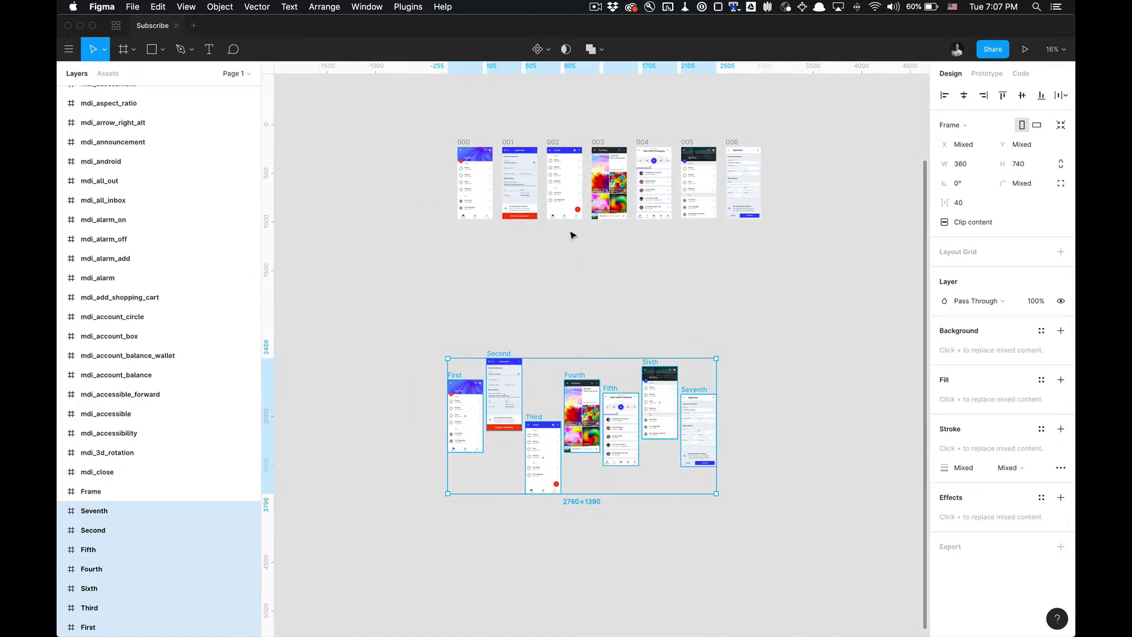
{"action": "scroll", "coordinate": [554, 246], "scroll_direction": "up", "scroll_amount": 2}
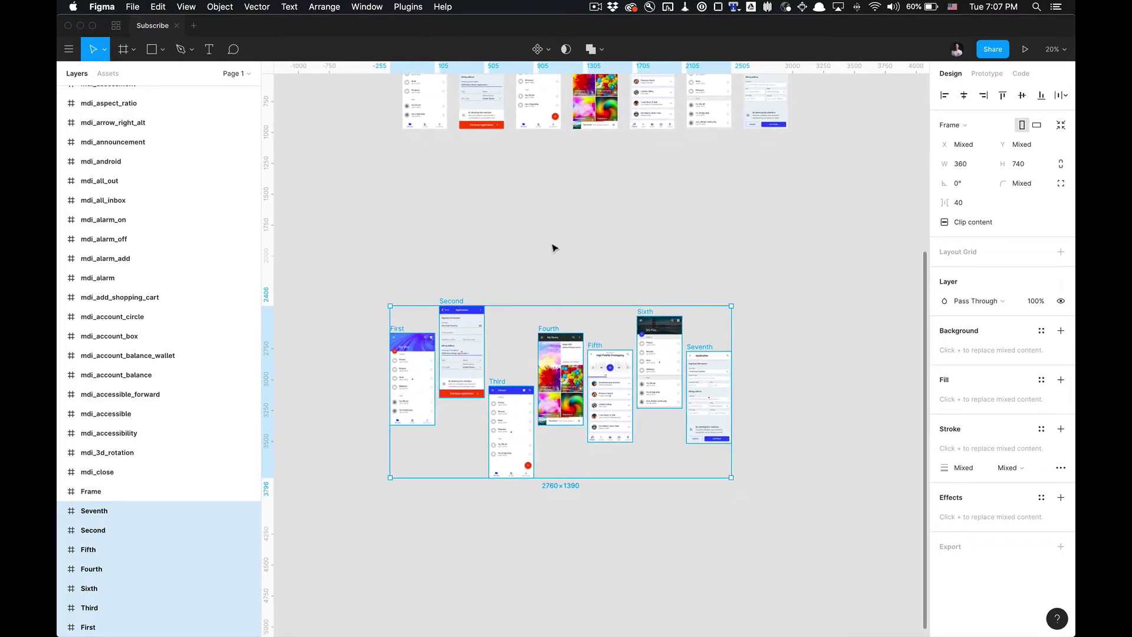
{"action": "right_click", "coordinate": [554, 369]}
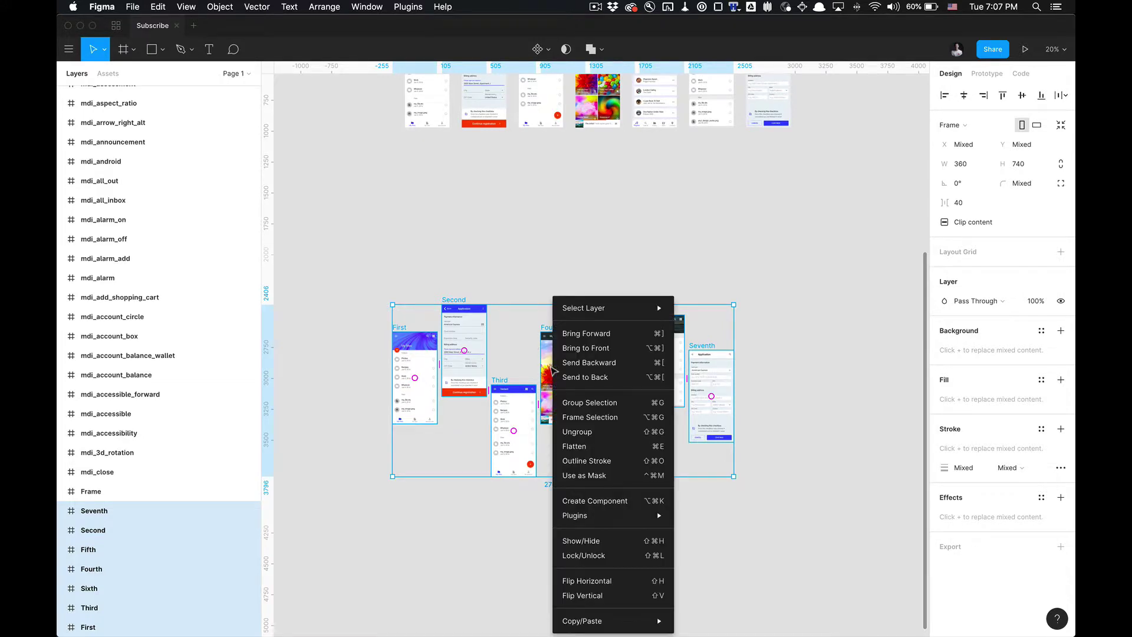
{"action": "mouse_move", "coordinate": [619, 516]}
{"action": "mouse_move", "coordinate": [779, 423]}
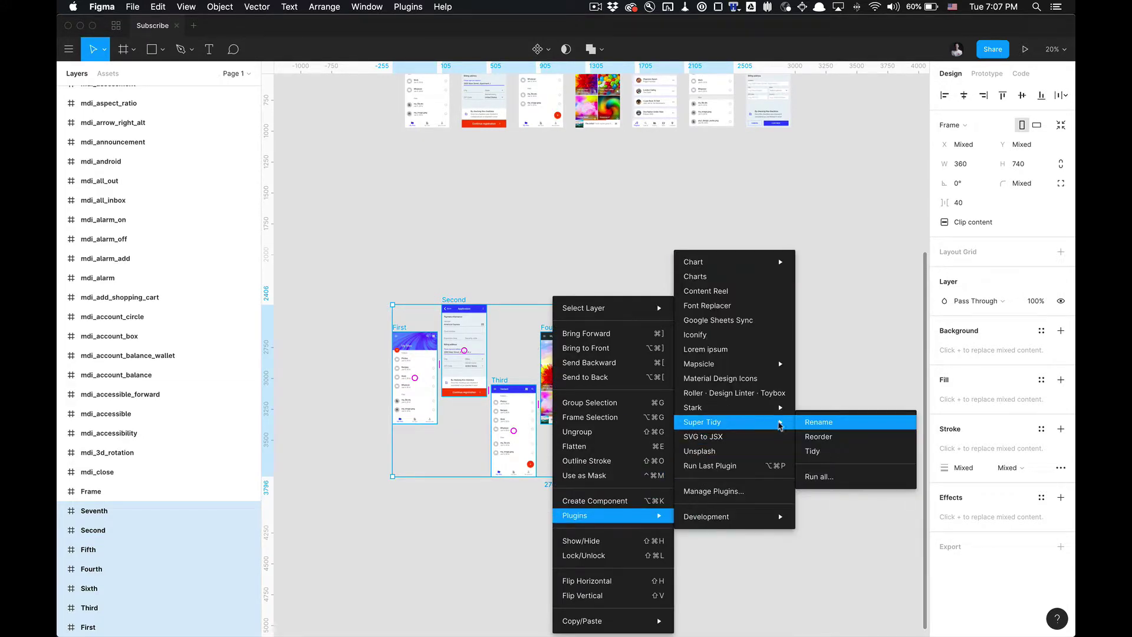
{"action": "left_click", "coordinate": [826, 477]}
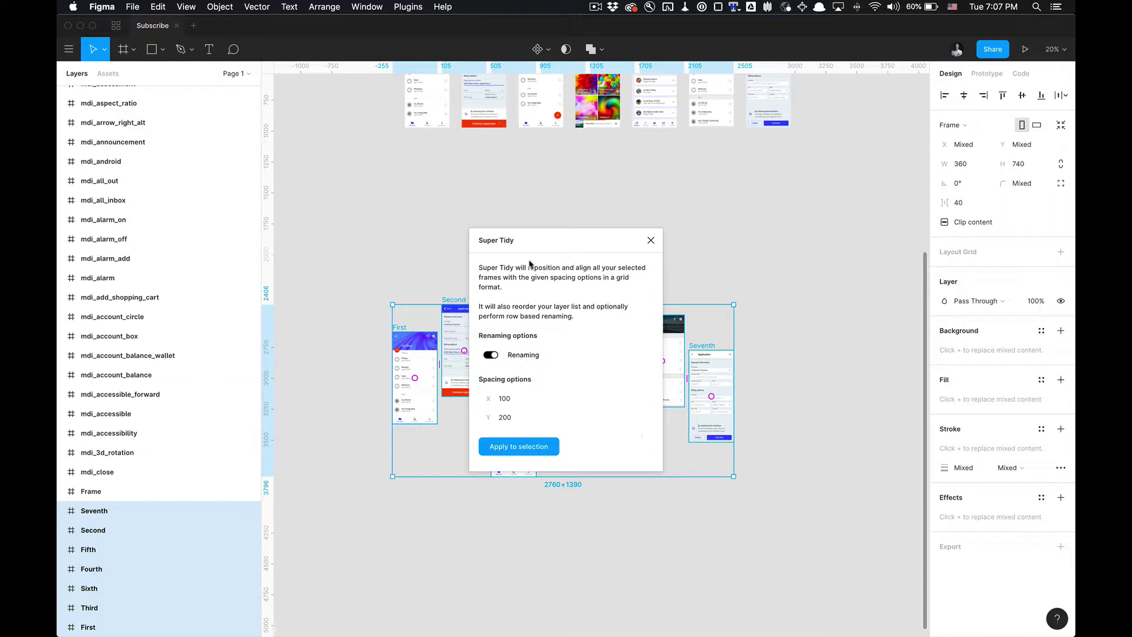
{"action": "left_click_drag", "start_coordinate": [539, 247], "coordinate": [578, 246]}
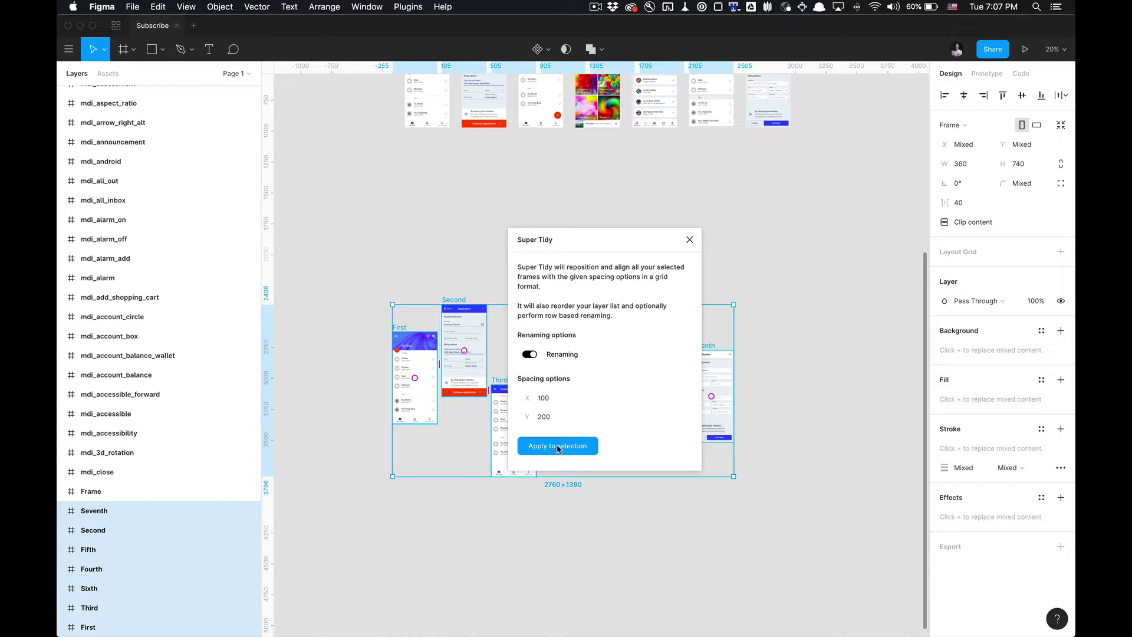
- Rerun Super Tidy on the First–Seventh frames and apply, renaming them 000–006 in a 3120×740 row
{"action": "left_click", "coordinate": [688, 241]}
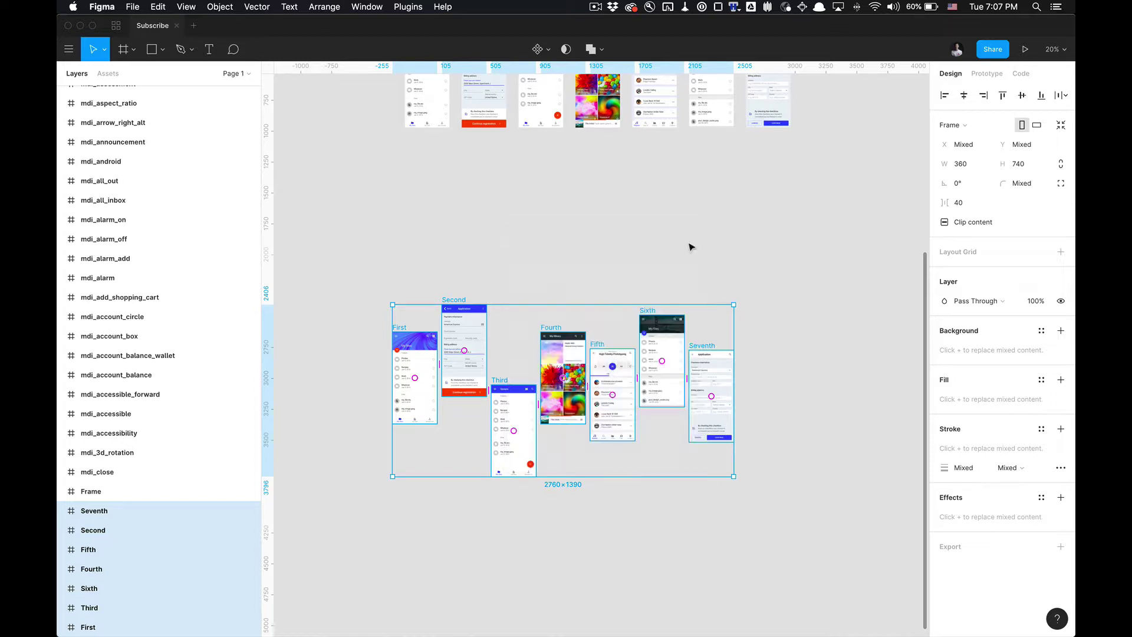
{"action": "right_click", "coordinate": [588, 374]}
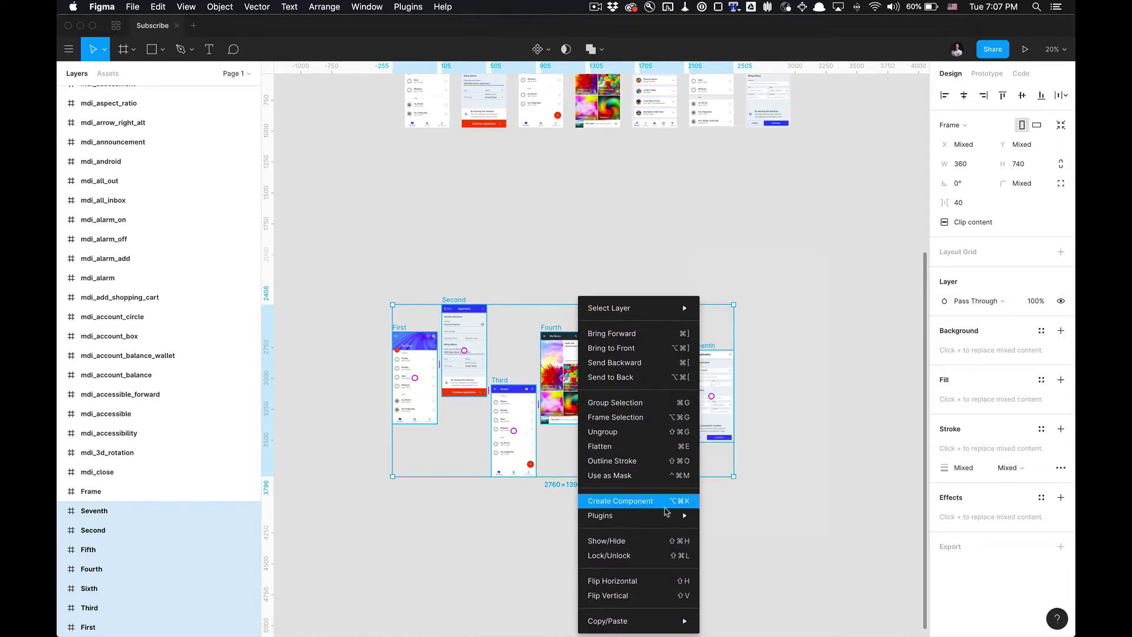
{"action": "mouse_move", "coordinate": [648, 516]}
{"action": "mouse_move", "coordinate": [784, 422]}
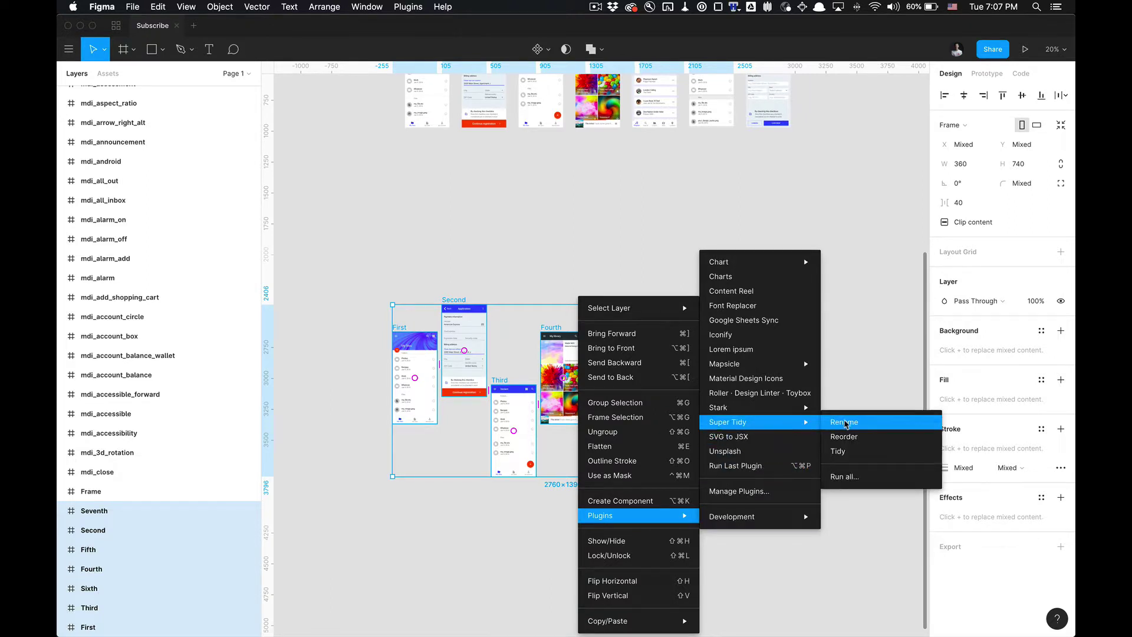
{"action": "left_click", "coordinate": [843, 470]}
{"action": "left_click", "coordinate": [528, 452]}
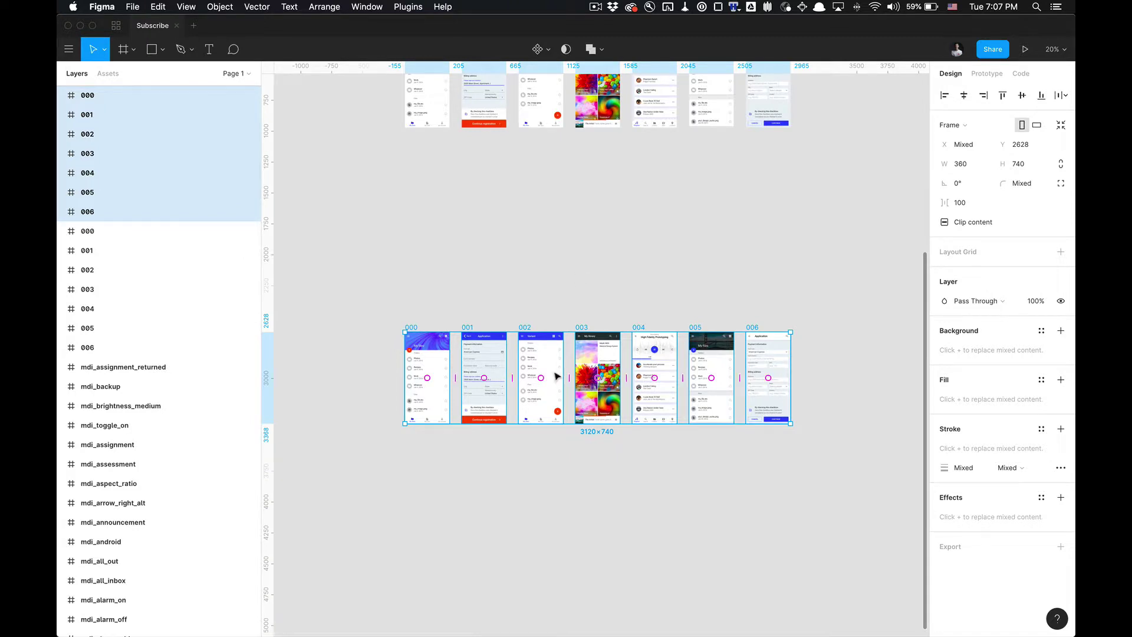
- Relaunch Super Tidy with renaming on, lower X spacing to 80, and apply for a 3000×740 row
{"action": "right_click", "coordinate": [551, 355]}
{"action": "mouse_move", "coordinate": [645, 517]}
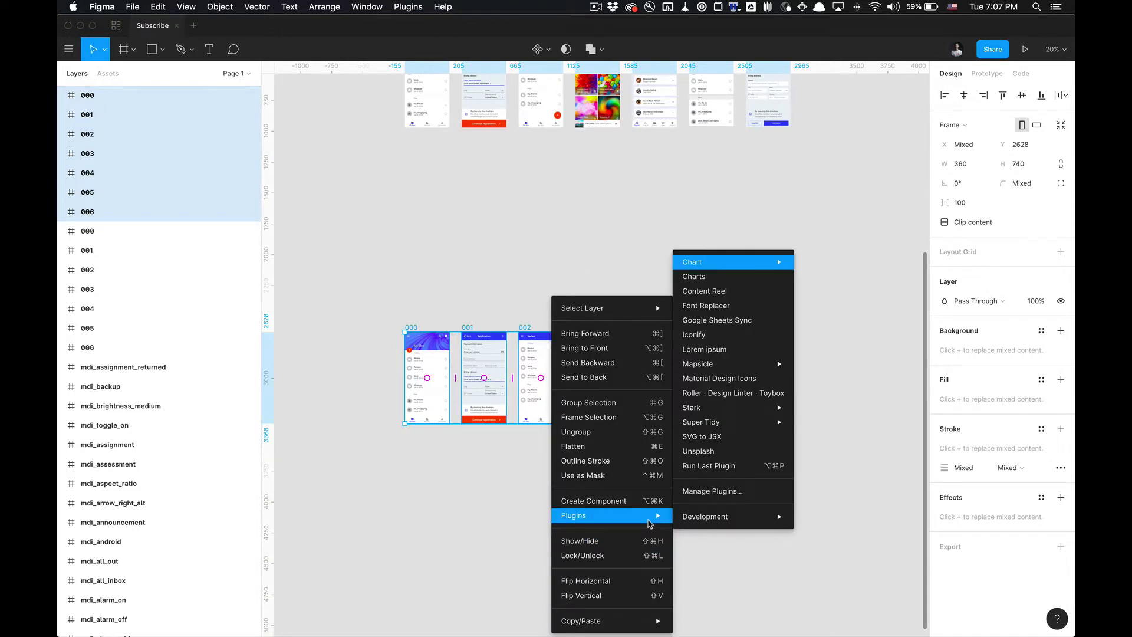
{"action": "mouse_move", "coordinate": [737, 430]}
{"action": "left_click", "coordinate": [828, 483]}
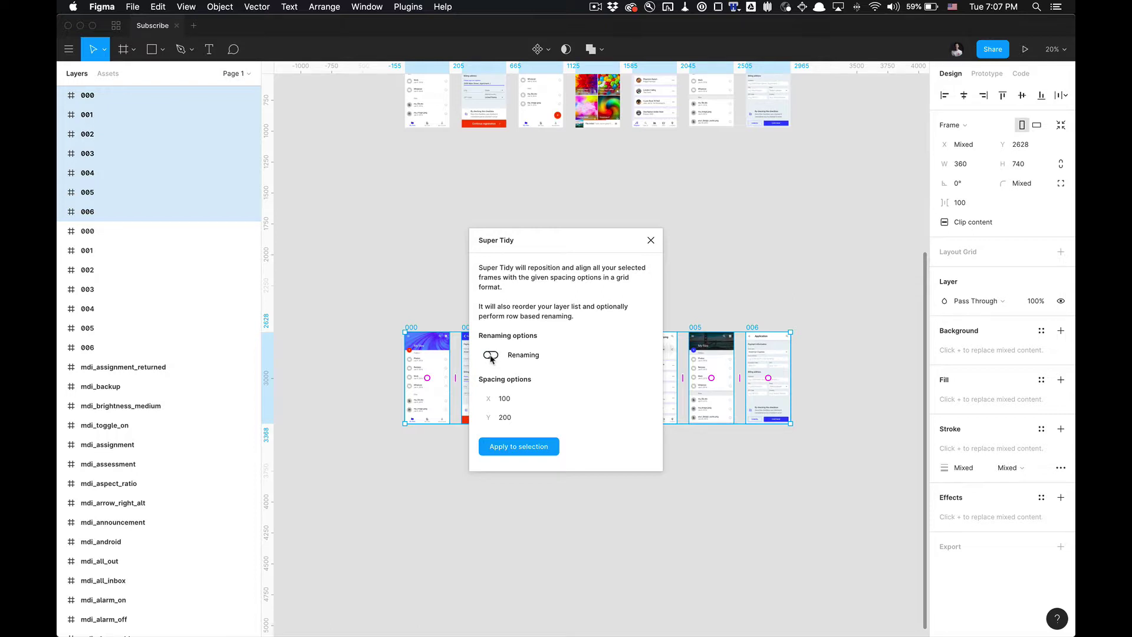
{"action": "left_click", "coordinate": [490, 355]}
{"action": "left_click", "coordinate": [604, 401]}
{"action": "left_click", "coordinate": [645, 401]}
{"action": "left_click", "coordinate": [646, 401]}
{"action": "left_click", "coordinate": [645, 401]}
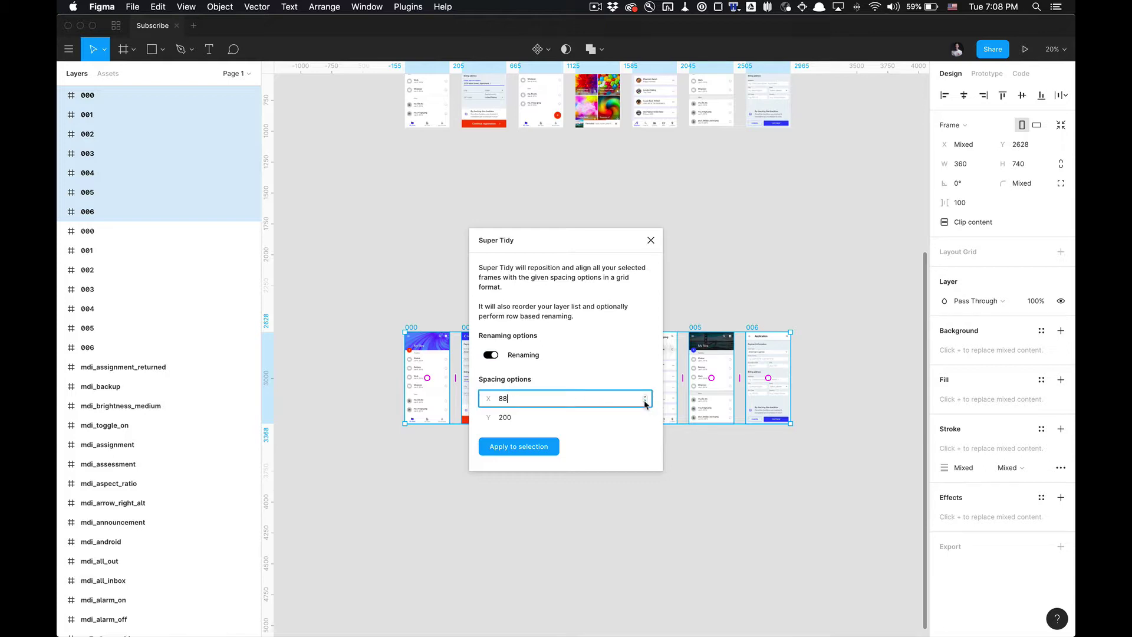
{"action": "left_click", "coordinate": [645, 401]}
{"action": "left_click", "coordinate": [645, 401]}
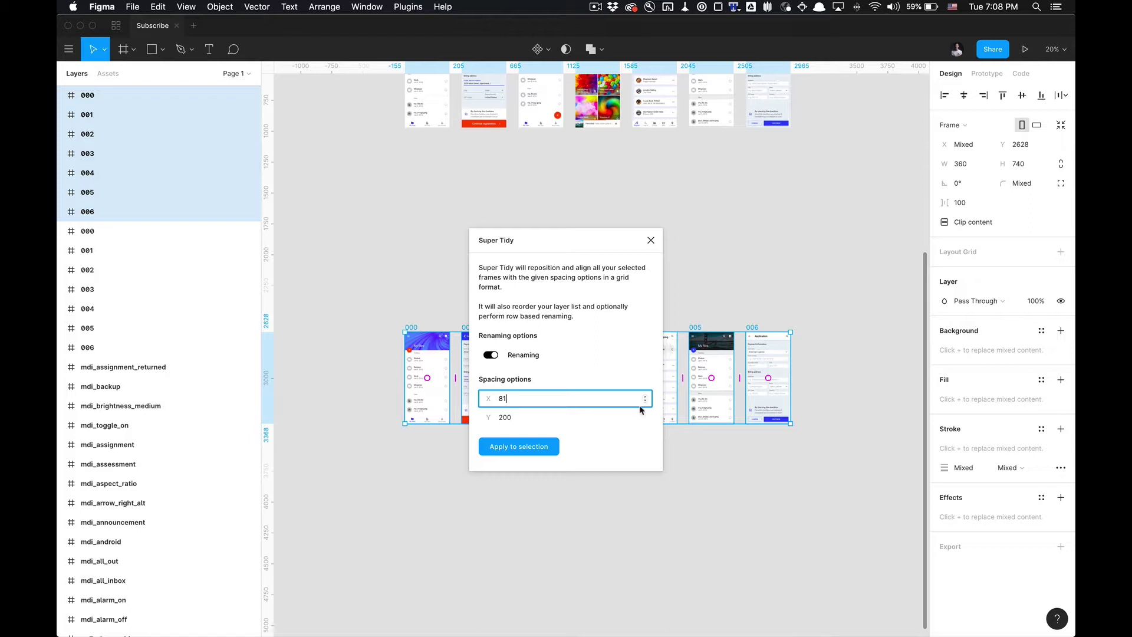
{"action": "left_click", "coordinate": [606, 416]}
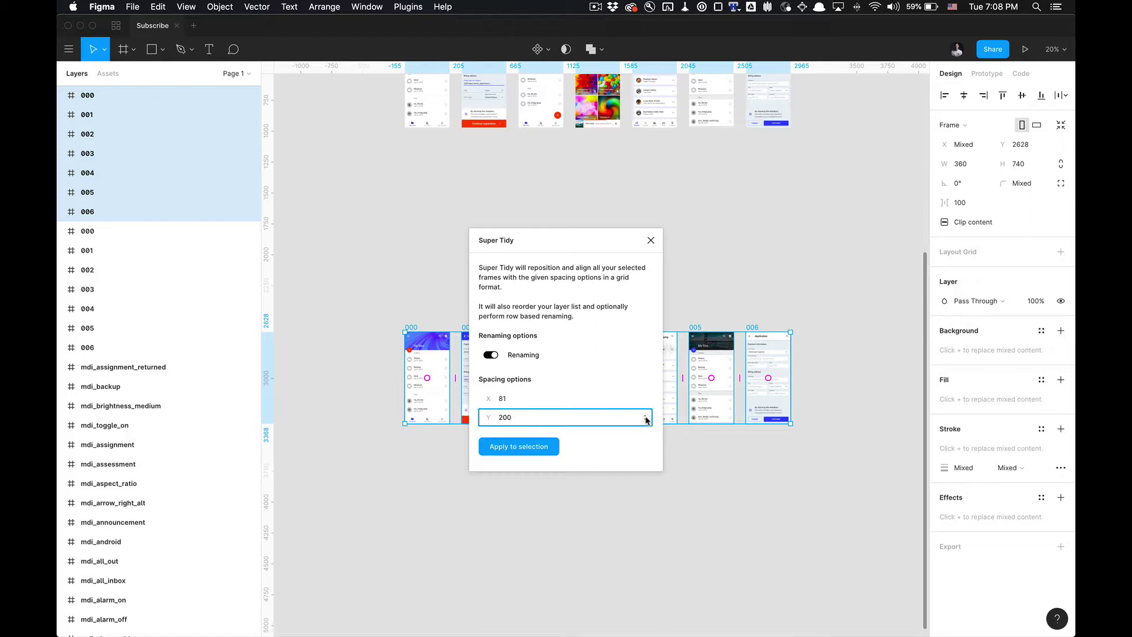
{"action": "left_click", "coordinate": [614, 401]}
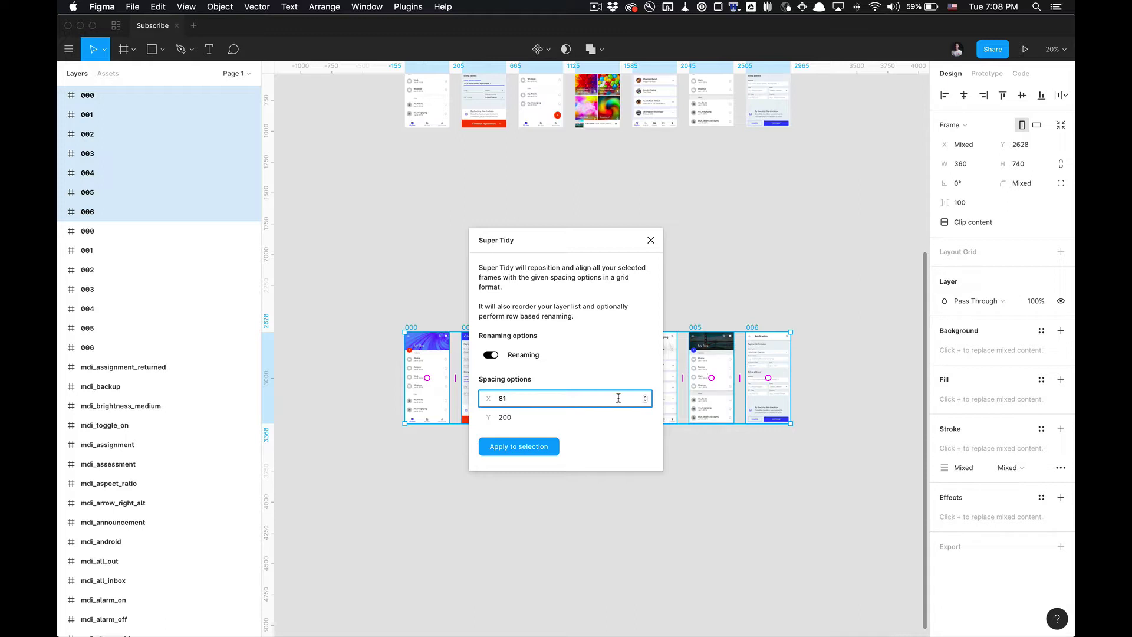
{"action": "left_click", "coordinate": [538, 449]}
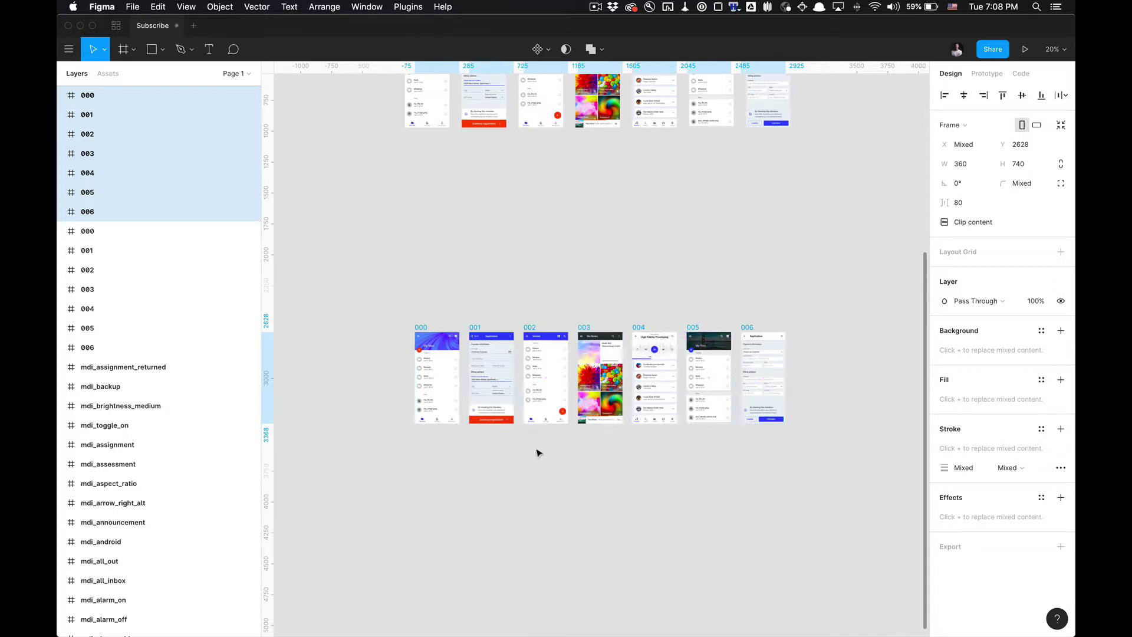
- Reopen Super Tidy on the 000–006 row with spacing X 100, Y 200 and Renaming toggled back on
{"action": "right_click", "coordinate": [661, 377]}
{"action": "mouse_move", "coordinate": [716, 517]}
{"action": "mouse_move", "coordinate": [860, 429]}
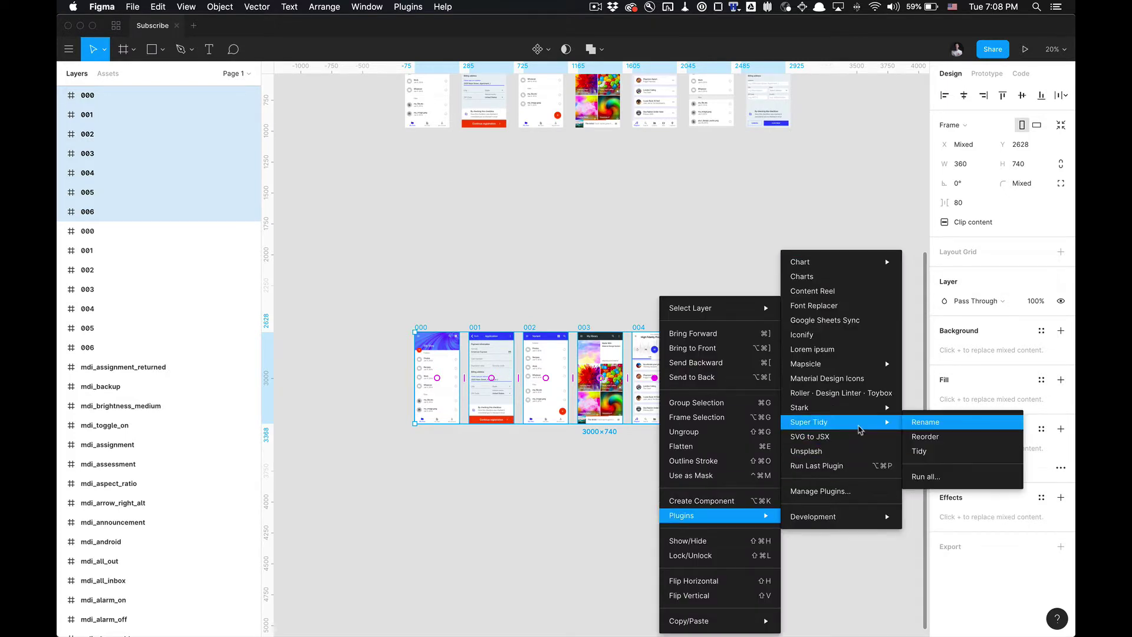
{"action": "left_click", "coordinate": [922, 474]}
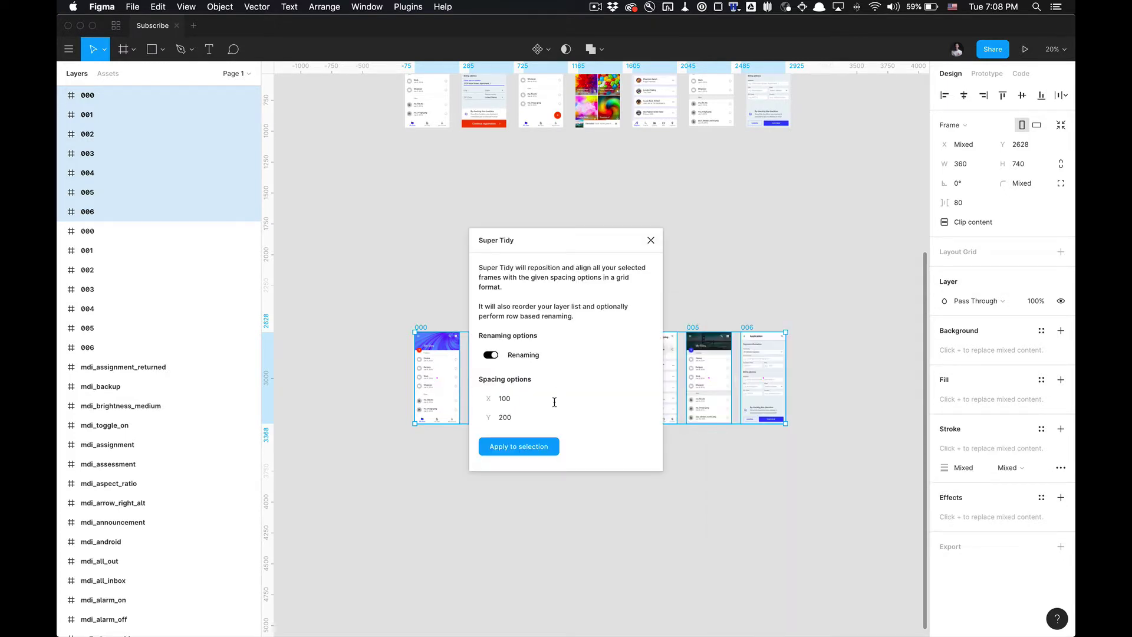
{"action": "left_click", "coordinate": [532, 421]}
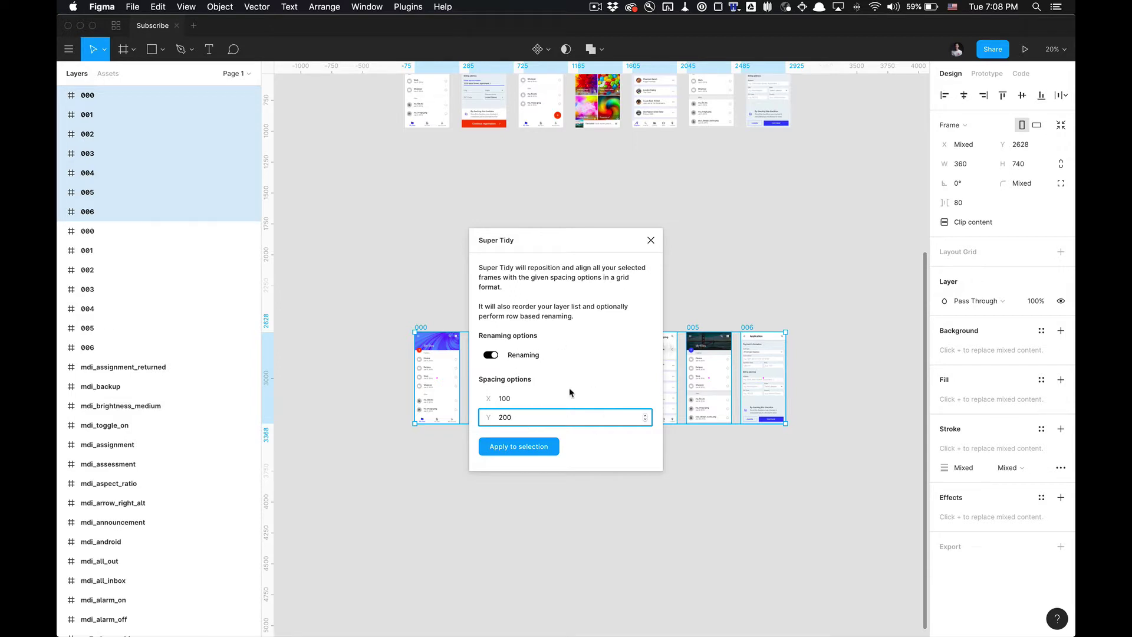
{"action": "key", "text": "Return"}
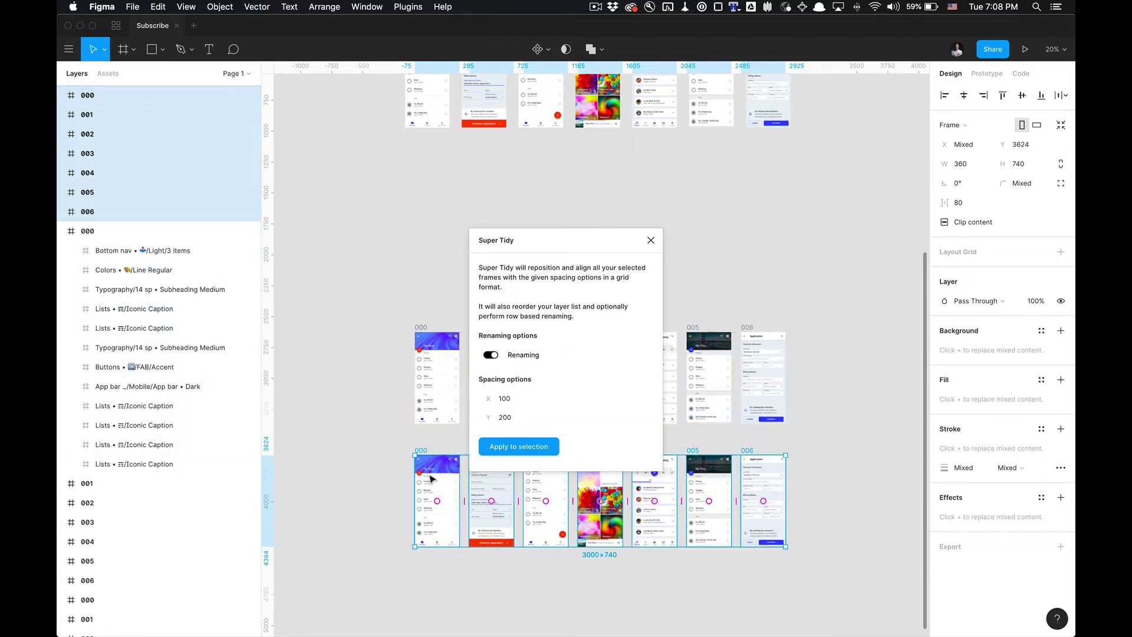
{"action": "left_click", "coordinate": [492, 354]}
{"action": "left_click", "coordinate": [491, 354]}
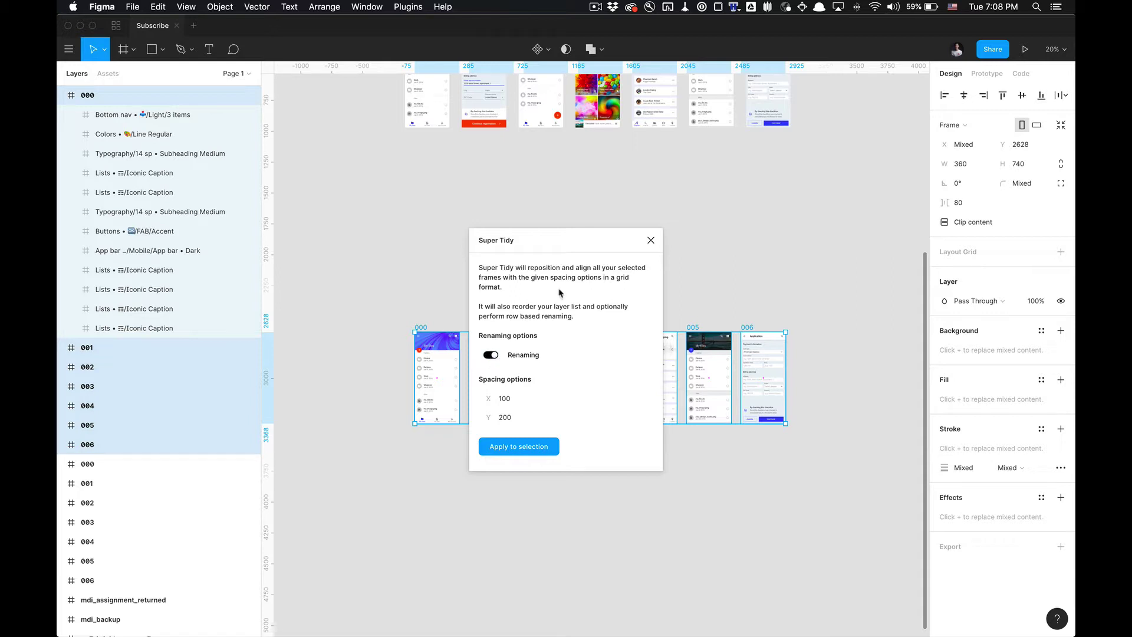
- Close Super Tidy and undo the tidy, restoring the lower copy's scattered First–Seventh frames
{"action": "left_click", "coordinate": [369, 288]}
{"action": "scroll", "coordinate": [429, 200], "scroll_direction": "down", "scroll_amount": 2}
{"action": "scroll", "coordinate": [430, 212], "scroll_direction": "up", "scroll_amount": 2}
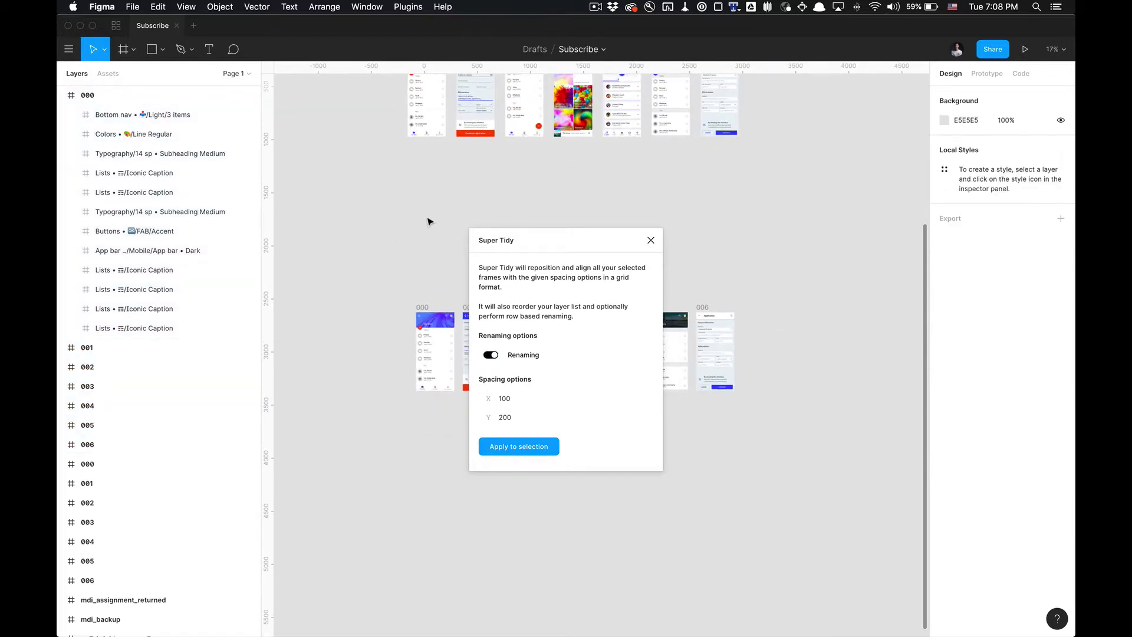
{"action": "left_click", "coordinate": [651, 240]}
{"action": "scroll", "coordinate": [557, 268], "scroll_direction": "down", "scroll_amount": 3}
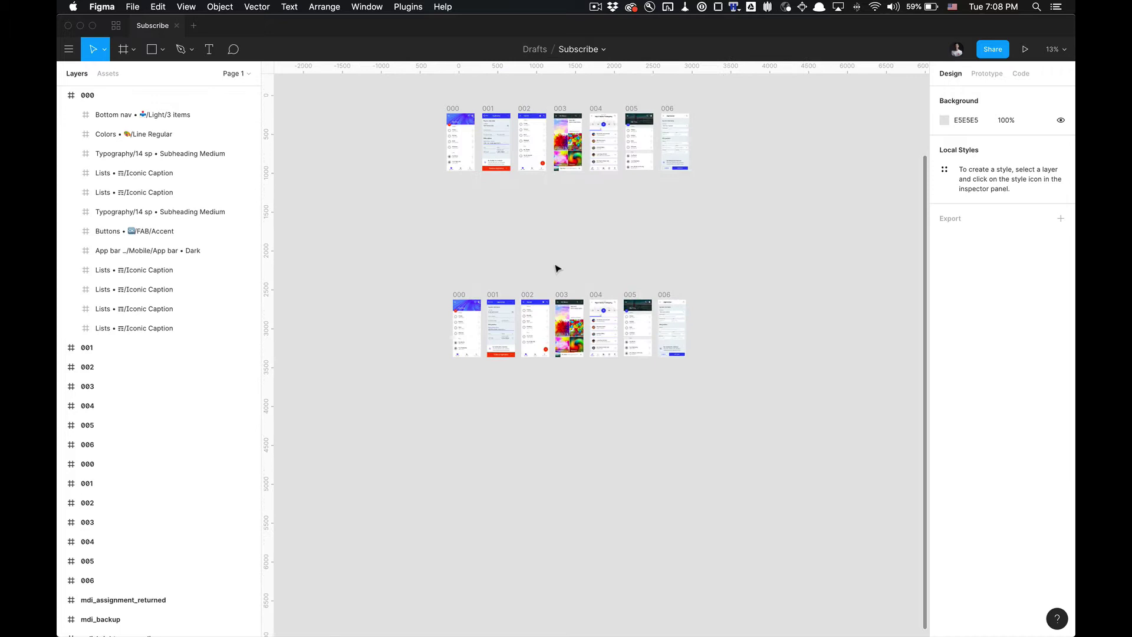
{"action": "scroll", "coordinate": [494, 298], "scroll_direction": "up", "scroll_amount": 4}
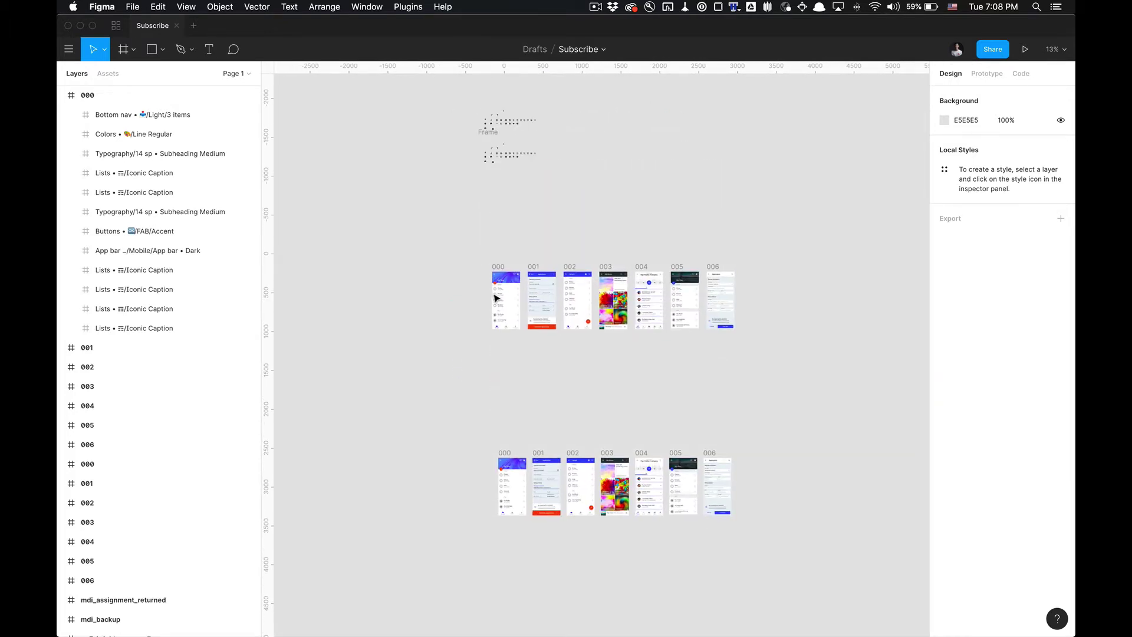
{"action": "left_click_drag", "start_coordinate": [458, 405], "coordinate": [478, 415]}
{"action": "left_click", "coordinate": [783, 573]}
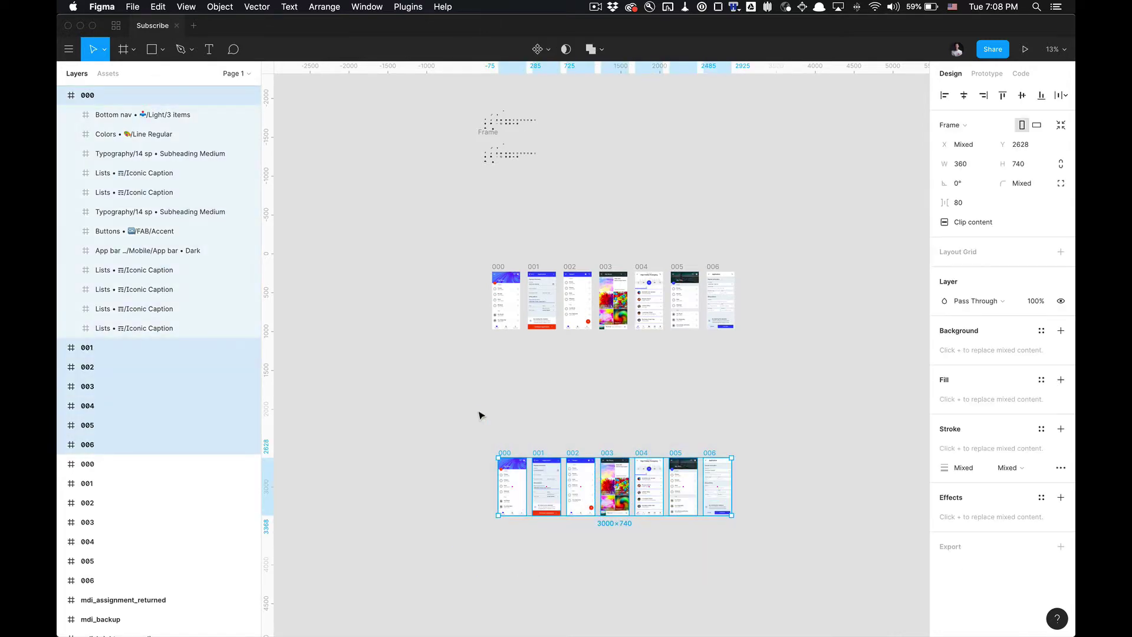
{"action": "key", "text": "ctrl+z"}
{"action": "key", "text": "ctrl+z"}
{"action": "key", "text": "ctrl+z"}
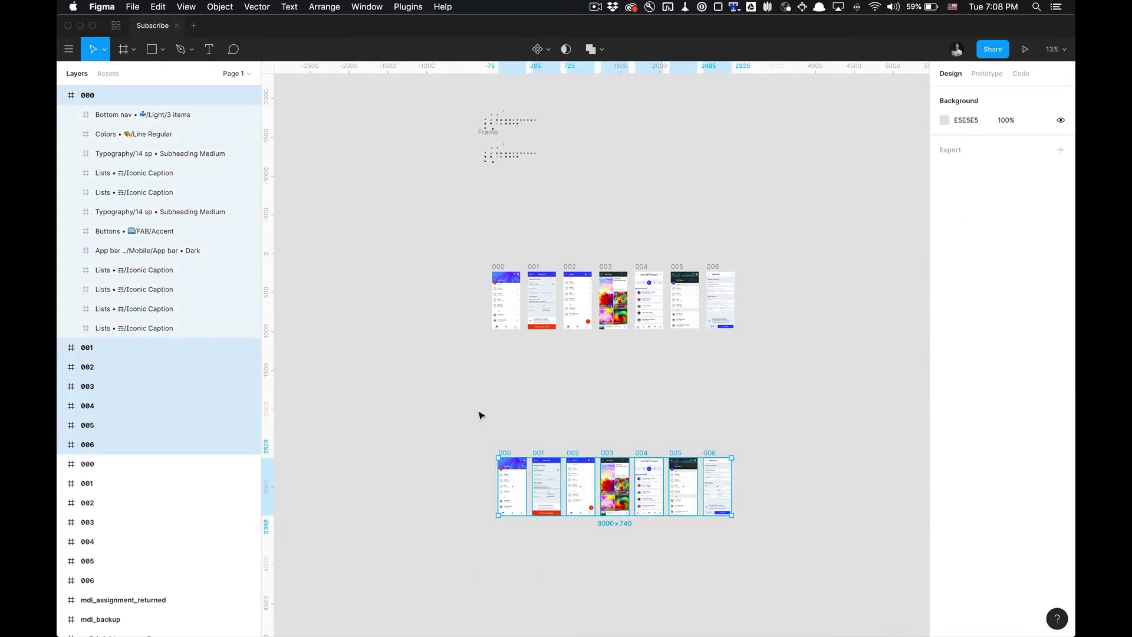
{"action": "scroll", "coordinate": [479, 415], "scroll_direction": "up", "scroll_amount": 10}
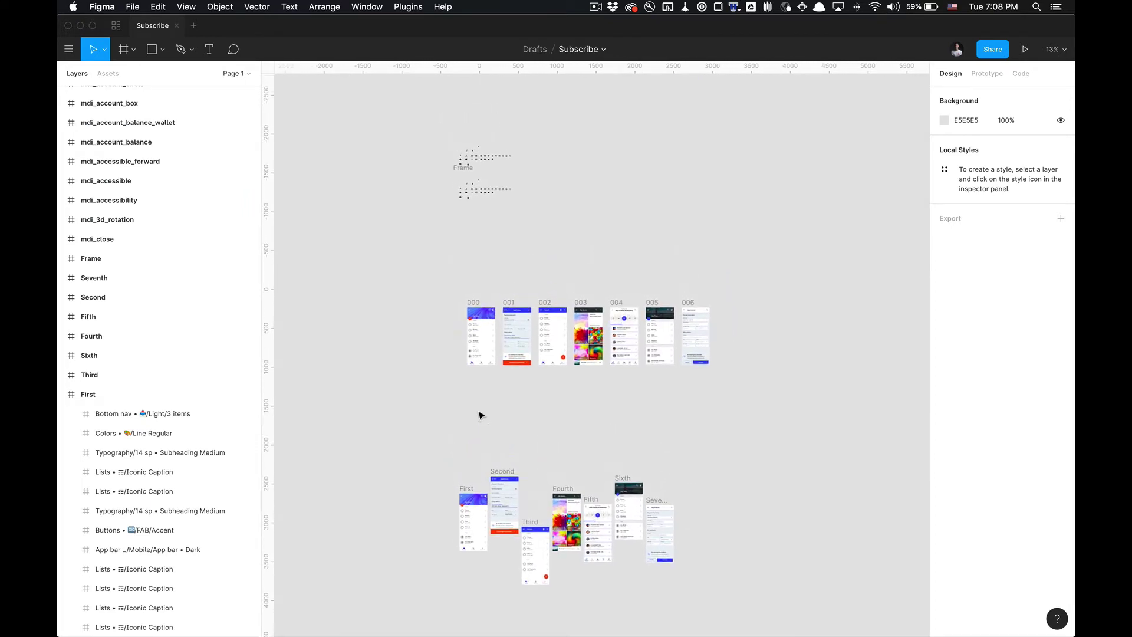
- Select the icon Frame and bring up its actions menu, then dismiss it
{"action": "scroll", "coordinate": [482, 416], "scroll_direction": "up", "scroll_amount": 8}
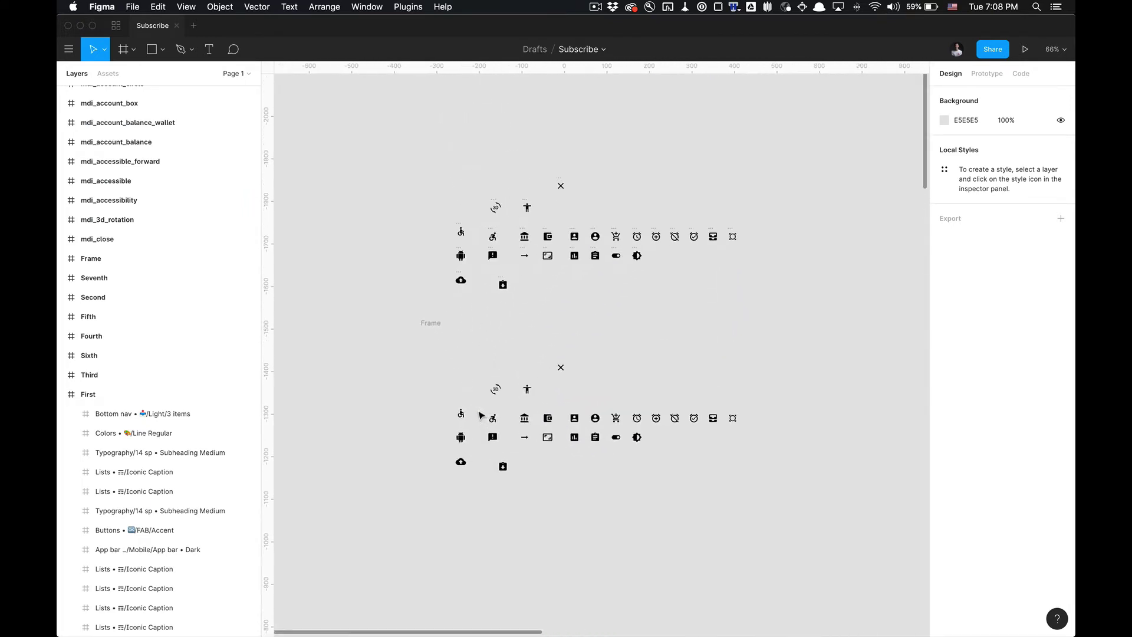
{"action": "left_click", "coordinate": [582, 419]}
{"action": "left_click", "coordinate": [498, 342]}
{"action": "scroll", "coordinate": [495, 340], "scroll_direction": "down", "scroll_amount": 1}
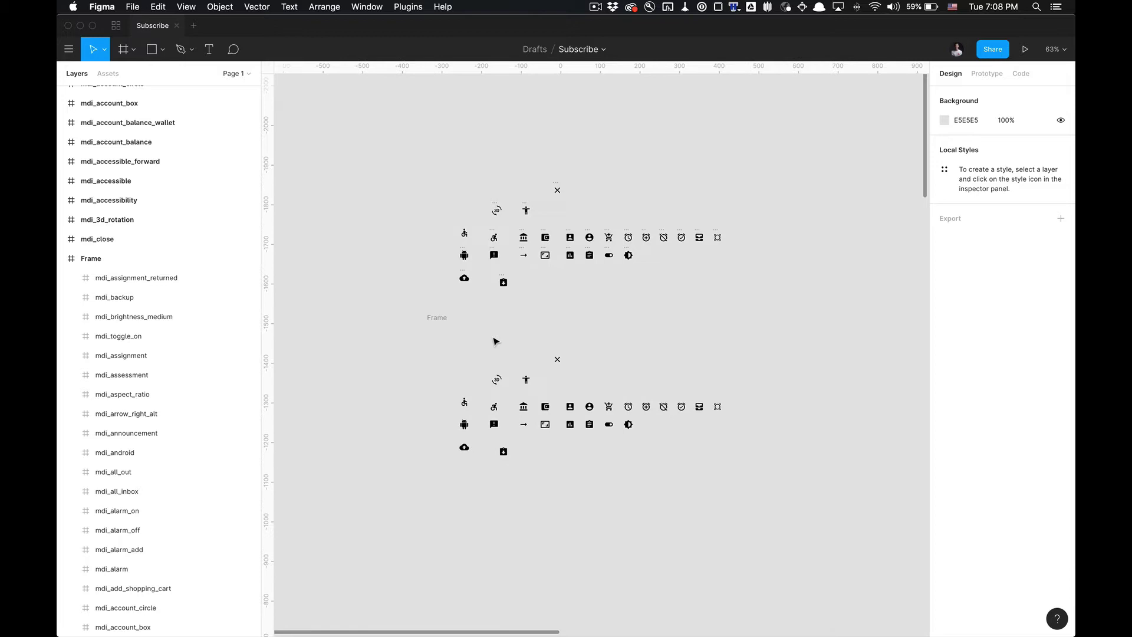
{"action": "right_click", "coordinate": [496, 341]}
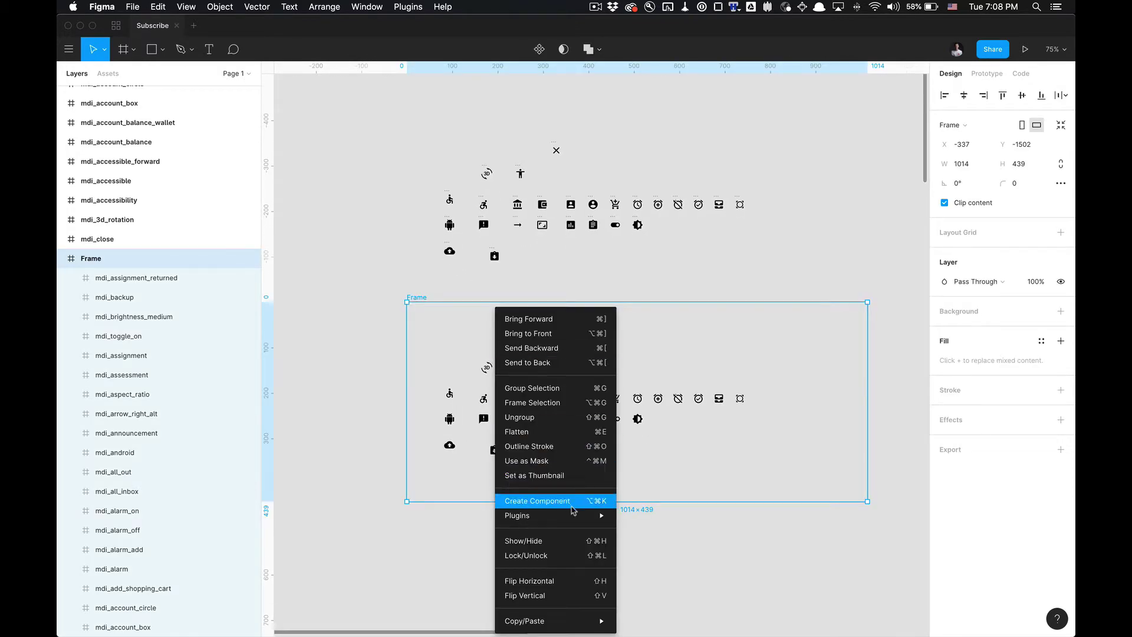
{"action": "mouse_move", "coordinate": [589, 515]}
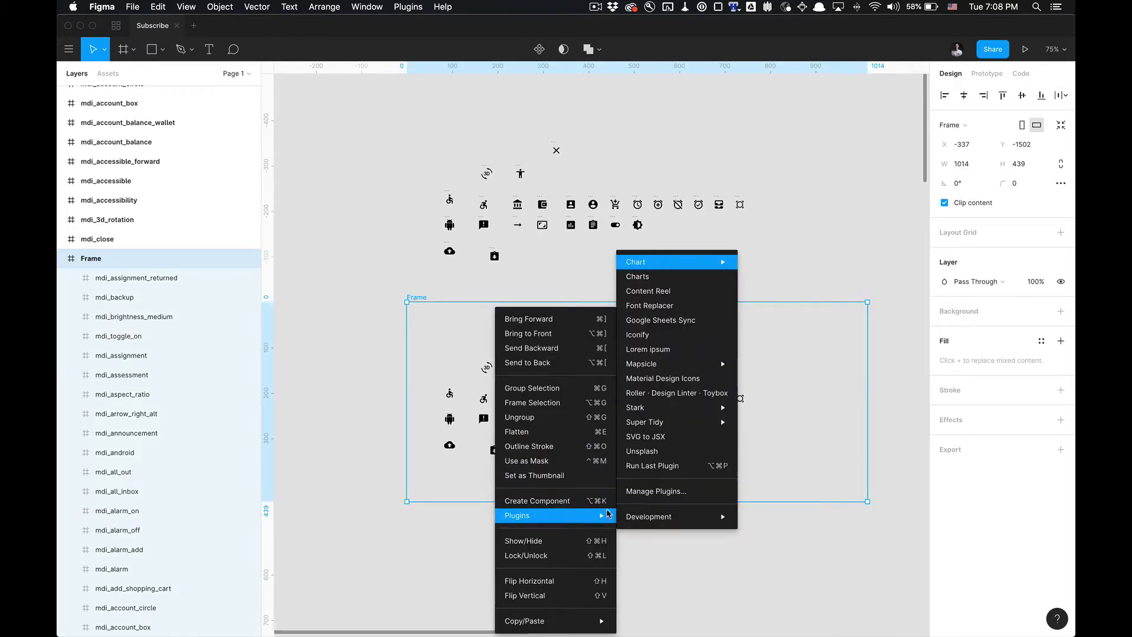
{"action": "left_click", "coordinate": [367, 358]}
- Marquee-select the lower set's icons and run Super Tidy Rename on them
{"action": "left_click_drag", "start_coordinate": [439, 334], "coordinate": [806, 490]}
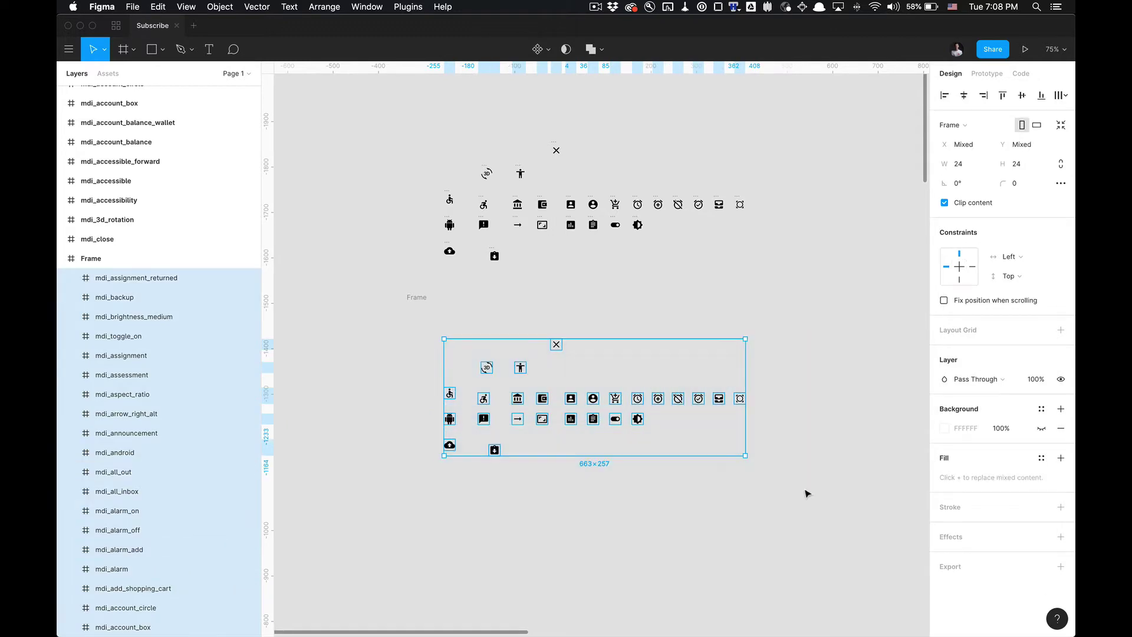
{"action": "right_click", "coordinate": [640, 402]}
{"action": "mouse_move", "coordinate": [707, 515]}
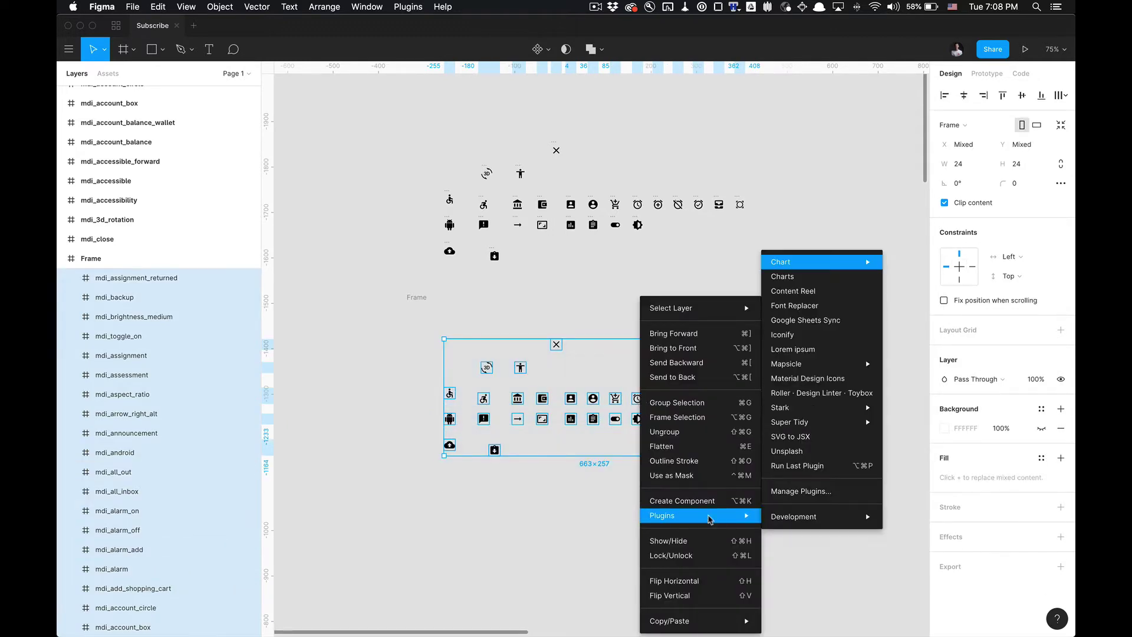
{"action": "mouse_move", "coordinate": [808, 515]}
{"action": "mouse_move", "coordinate": [850, 425]}
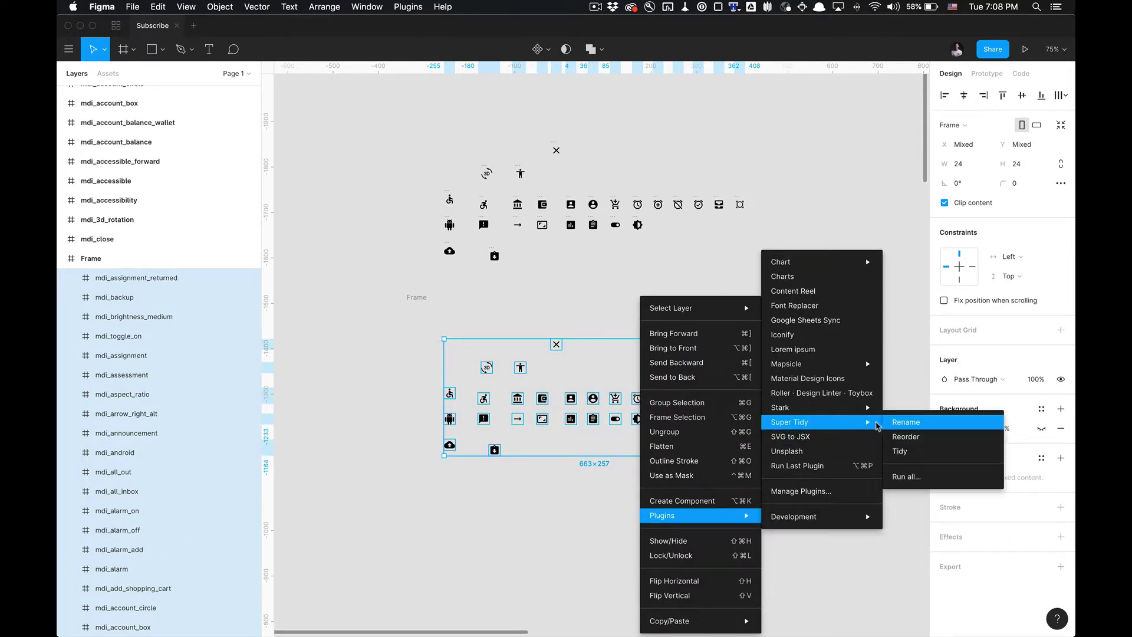
{"action": "left_click", "coordinate": [906, 422]}
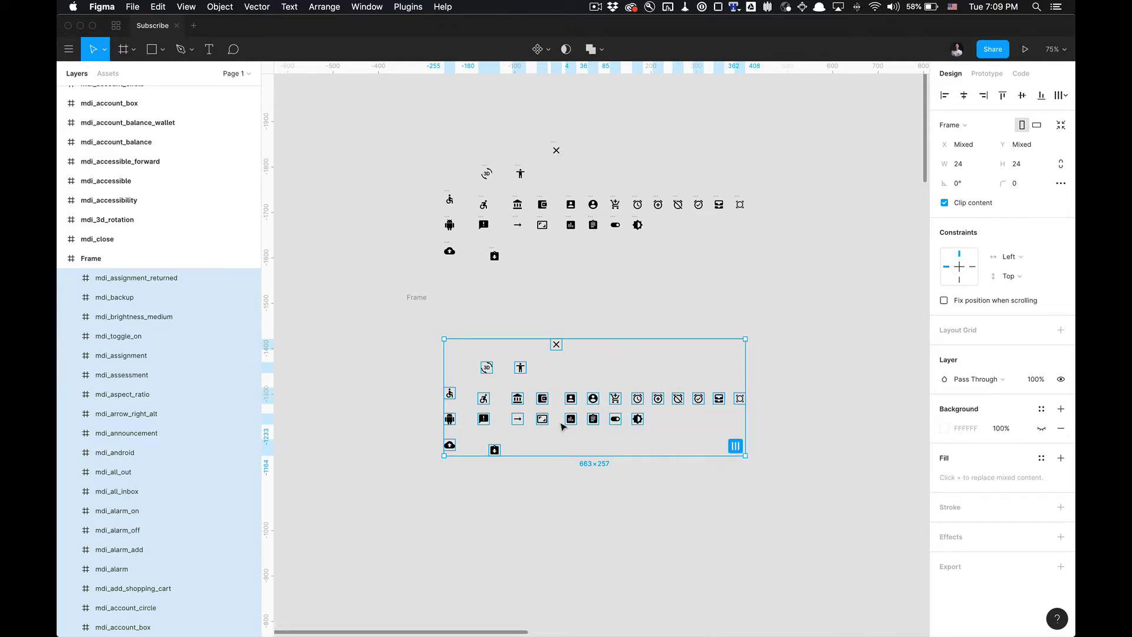
- Marquee-select the icons inside Frame and run Super Tidy Reorder on their layers
{"action": "left_click", "coordinate": [115, 259]}
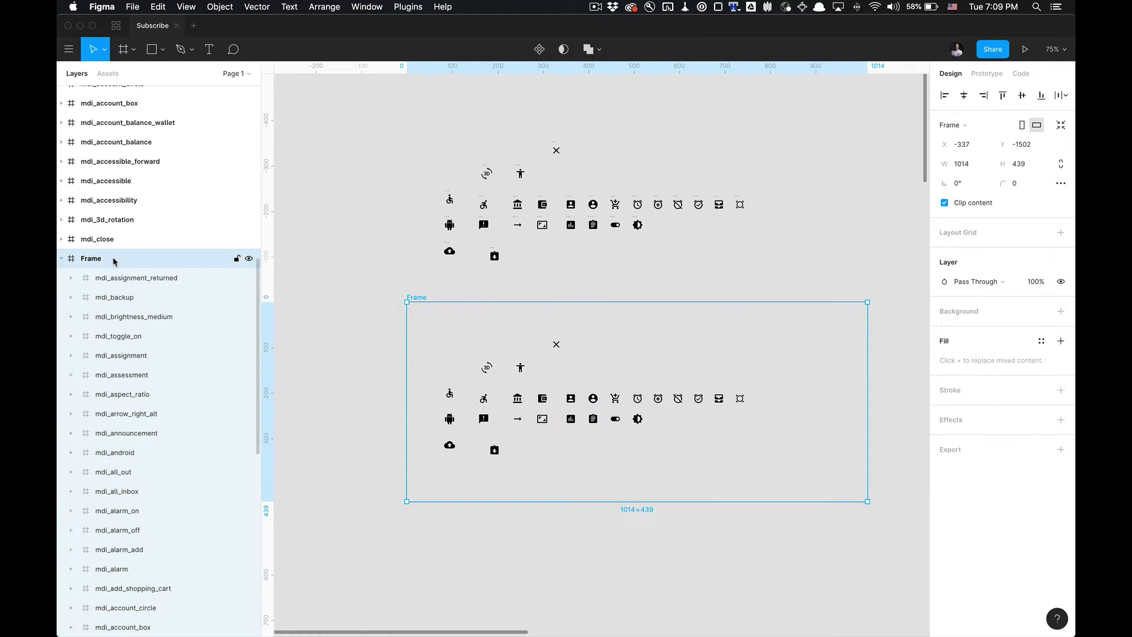
{"action": "left_click", "coordinate": [351, 316]}
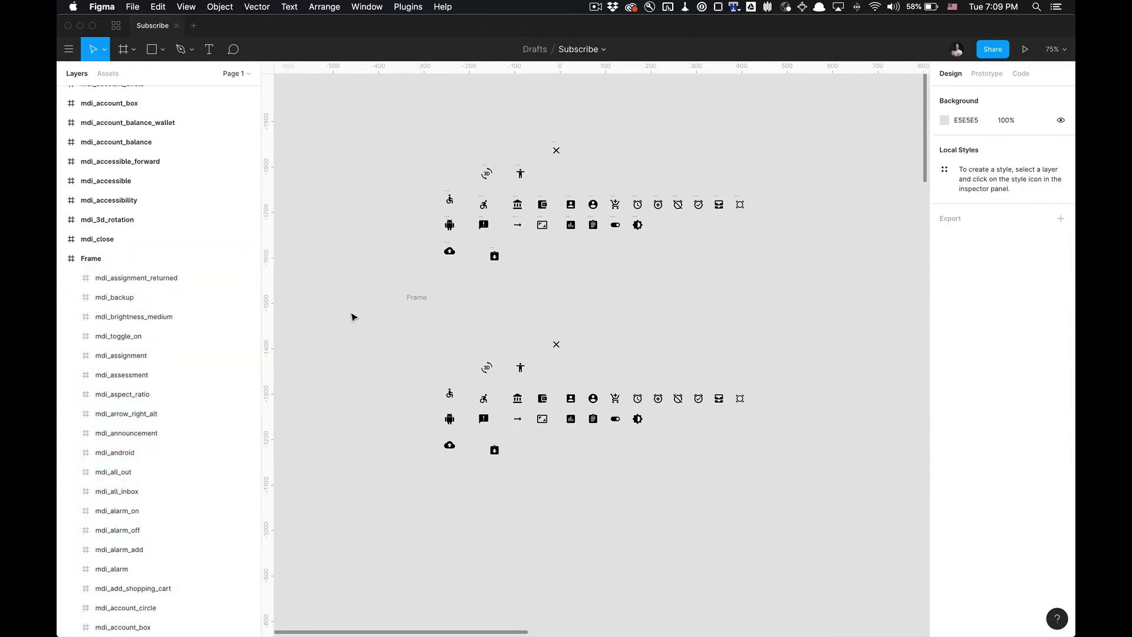
{"action": "left_click_drag", "start_coordinate": [431, 331], "coordinate": [754, 494]}
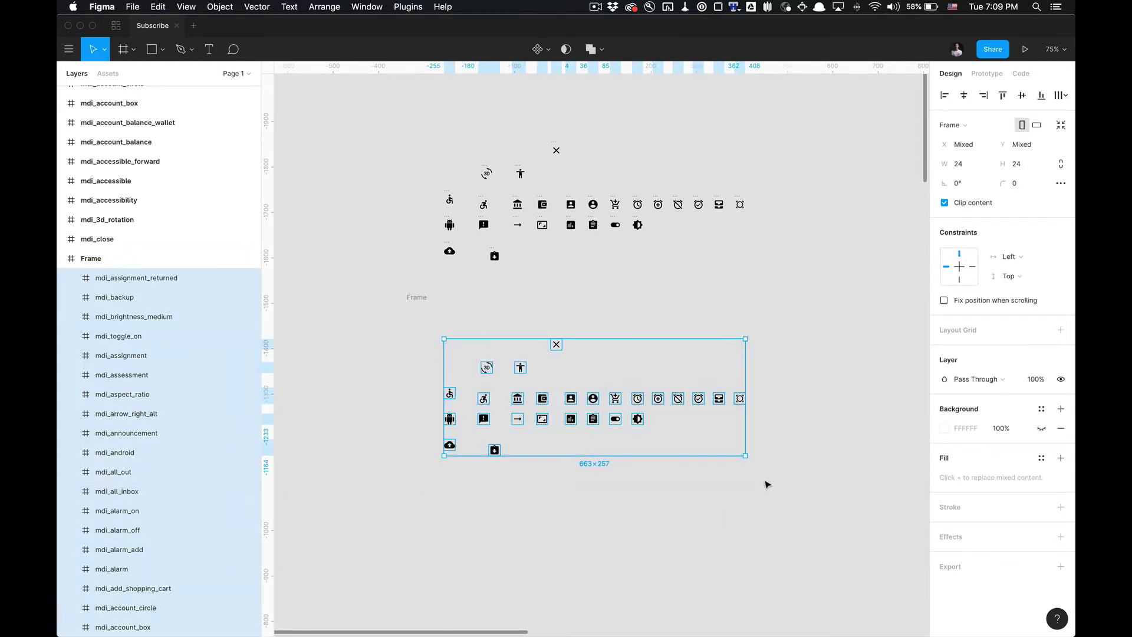
{"action": "right_click", "coordinate": [679, 400]}
{"action": "mouse_move", "coordinate": [761, 516]}
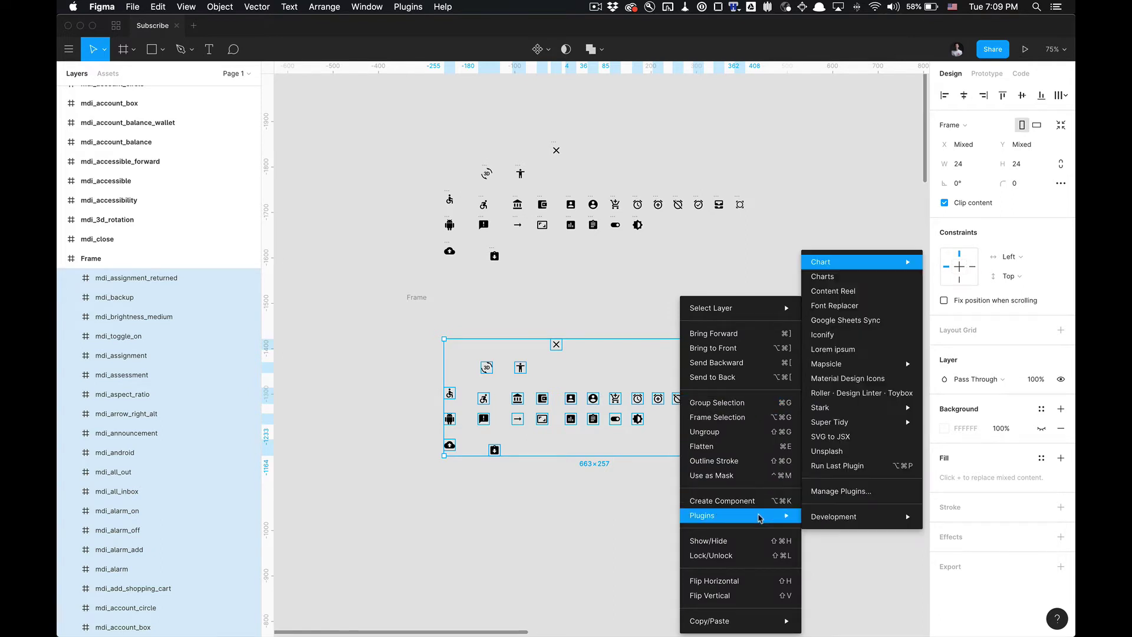
{"action": "mouse_move", "coordinate": [877, 423]}
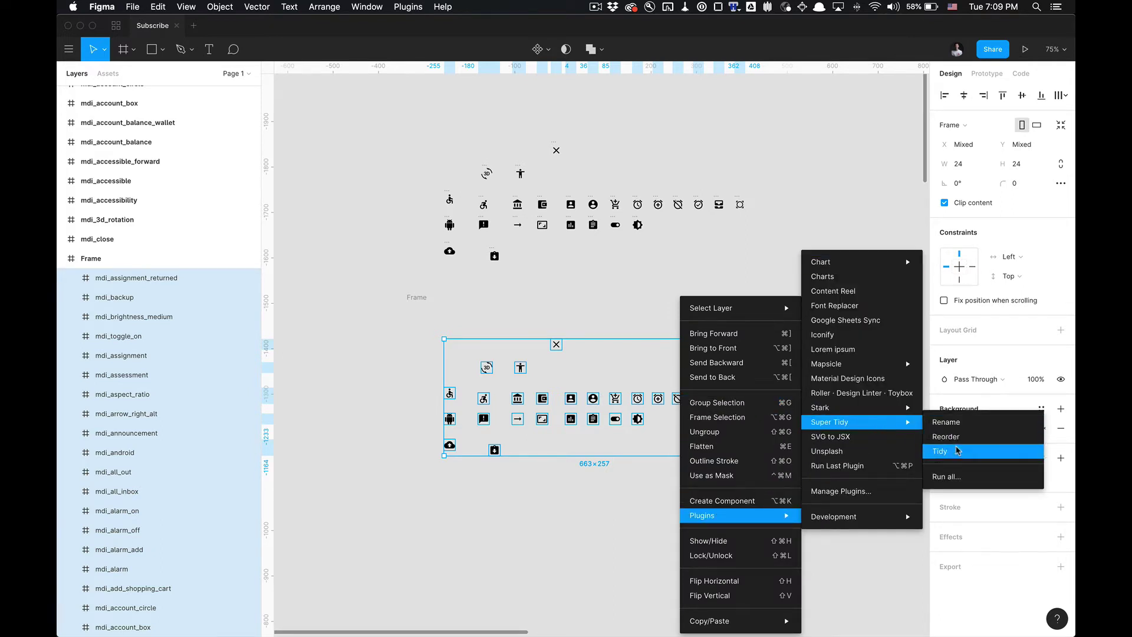
{"action": "left_click", "coordinate": [957, 441]}
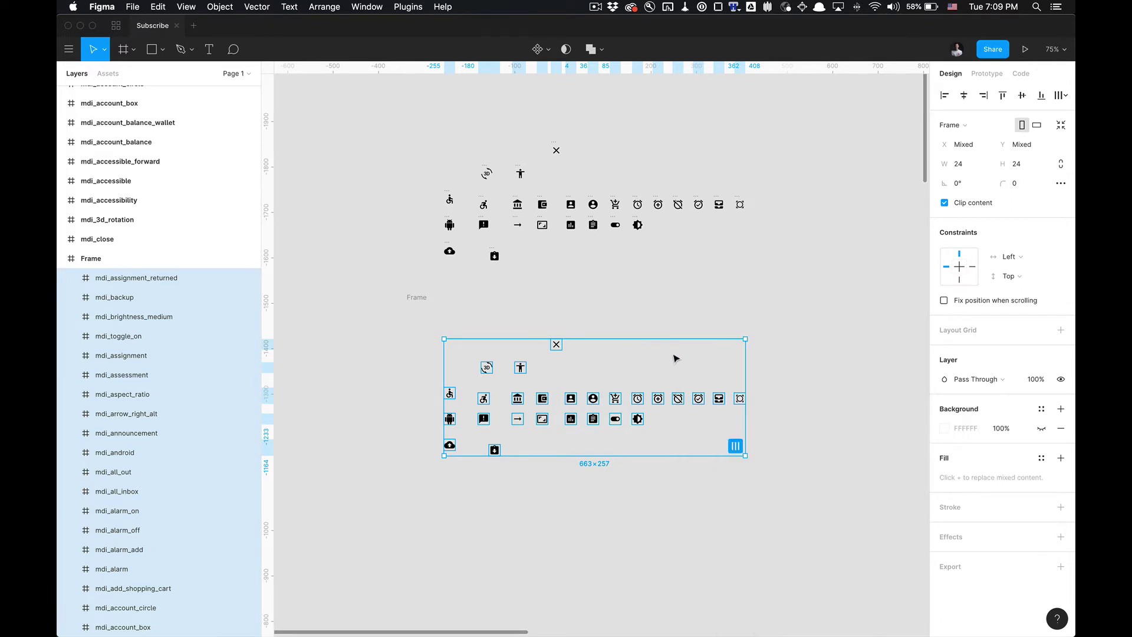
{"action": "left_click", "coordinate": [637, 399]}
{"action": "key", "text": "super+z"}
{"action": "left_click", "coordinate": [600, 328]}
- Compare the Frame's inner icons against the loose icon set above it
{"action": "left_click", "coordinate": [414, 298]}
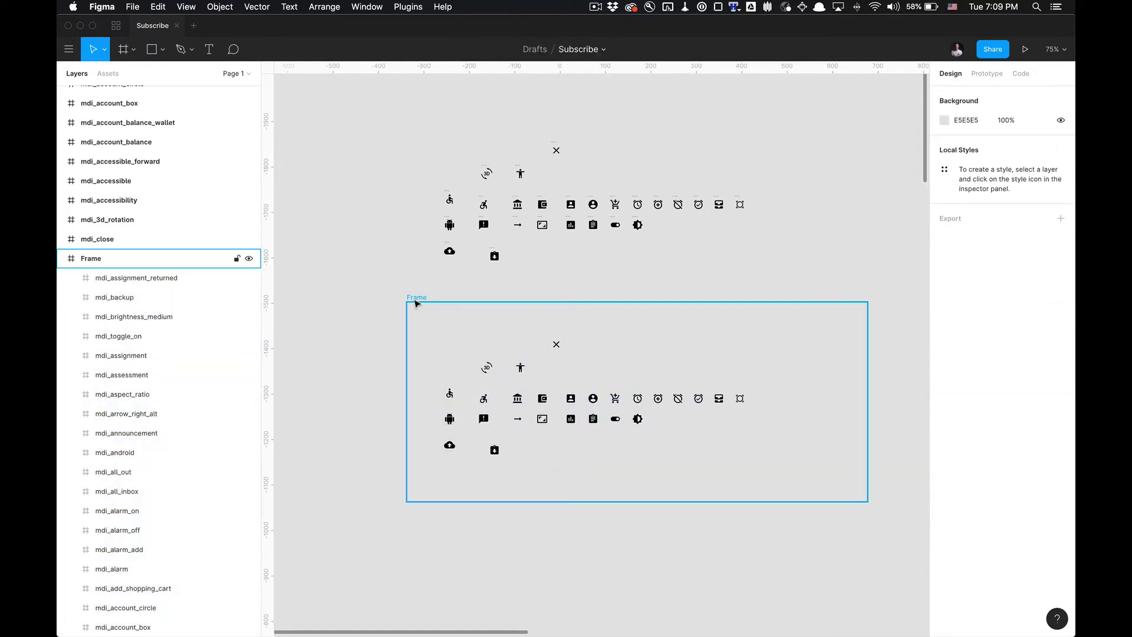
{"action": "left_click", "coordinate": [384, 283]}
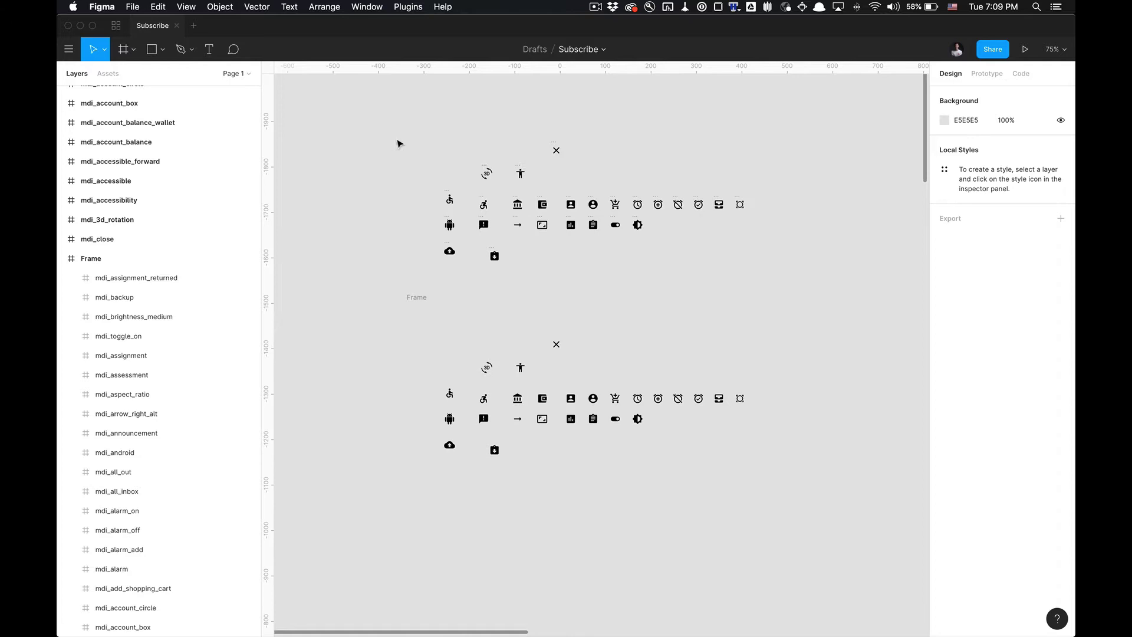
{"action": "left_click_drag", "start_coordinate": [399, 143], "coordinate": [791, 273]}
{"action": "left_click", "coordinate": [678, 308]}
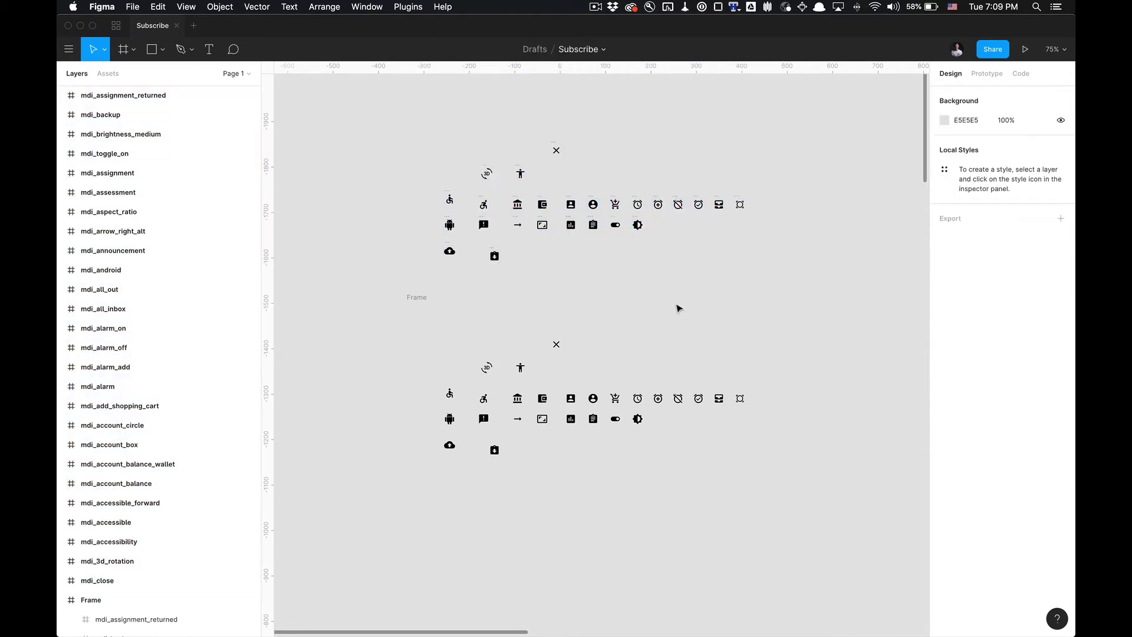
{"action": "left_click", "coordinate": [416, 296]}
{"action": "key", "text": "Return"}
{"action": "key", "text": "shift+Return"}
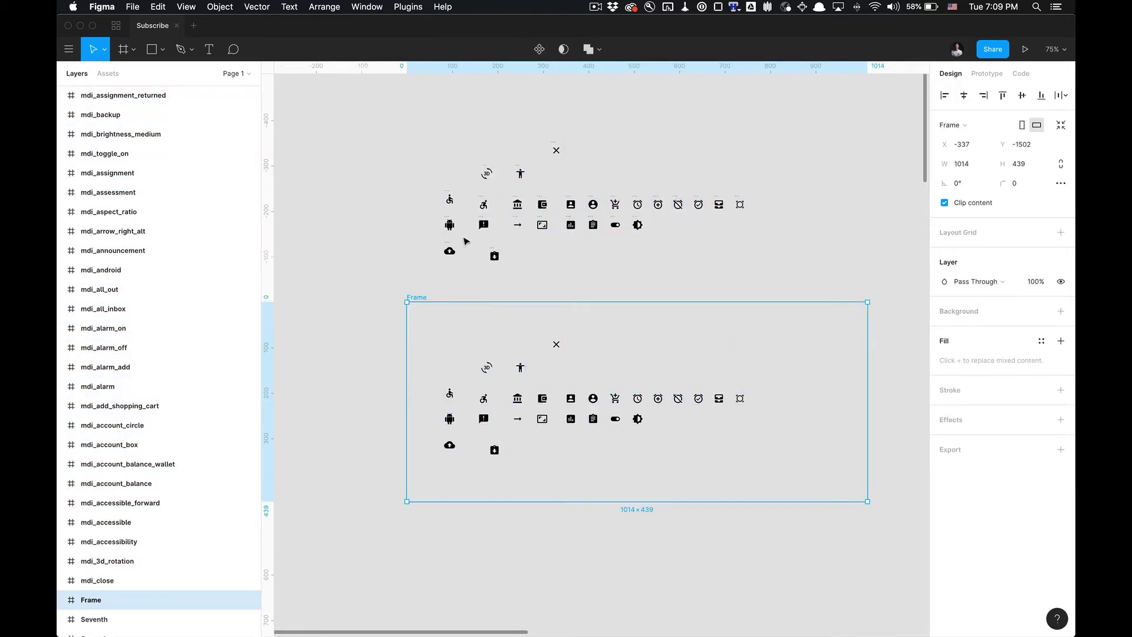
- Marquee-select all 26 loose icon frames above Frame
{"action": "left_click", "coordinate": [378, 150]}
{"action": "left_click_drag", "start_coordinate": [435, 132], "coordinate": [779, 286]}
{"action": "scroll", "coordinate": [560, 229], "scroll_direction": "up", "scroll_amount": 2}
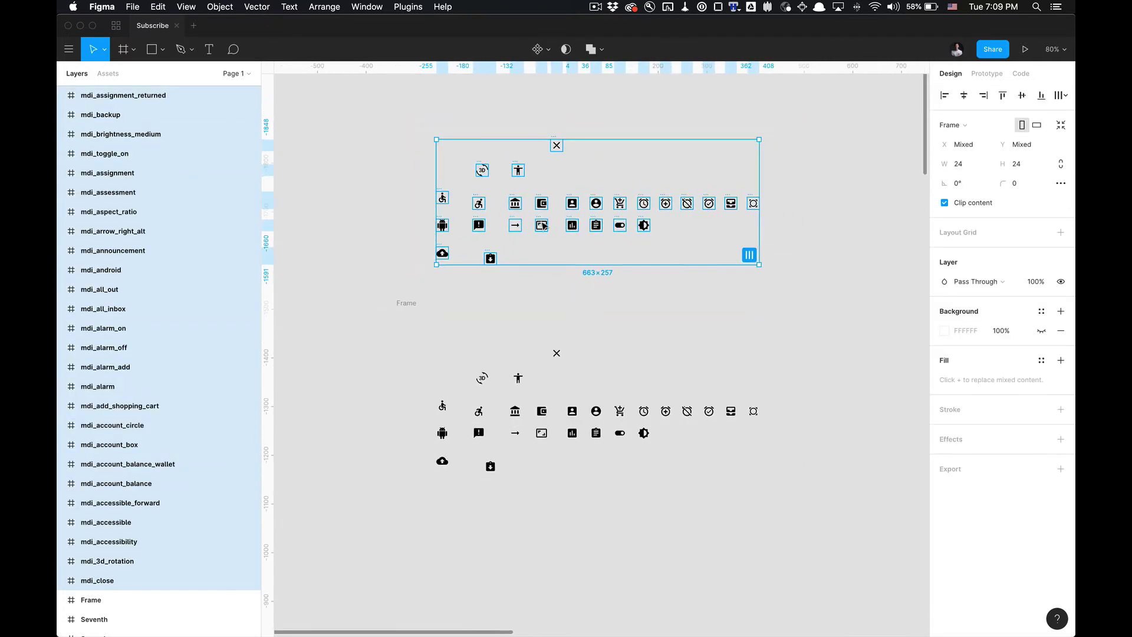
- Run Super Tidy's Run all on the 26 icons with X spacing 100 and Y spacing 200
{"action": "right_click", "coordinate": [543, 221]}
{"action": "mouse_move", "coordinate": [630, 438]}
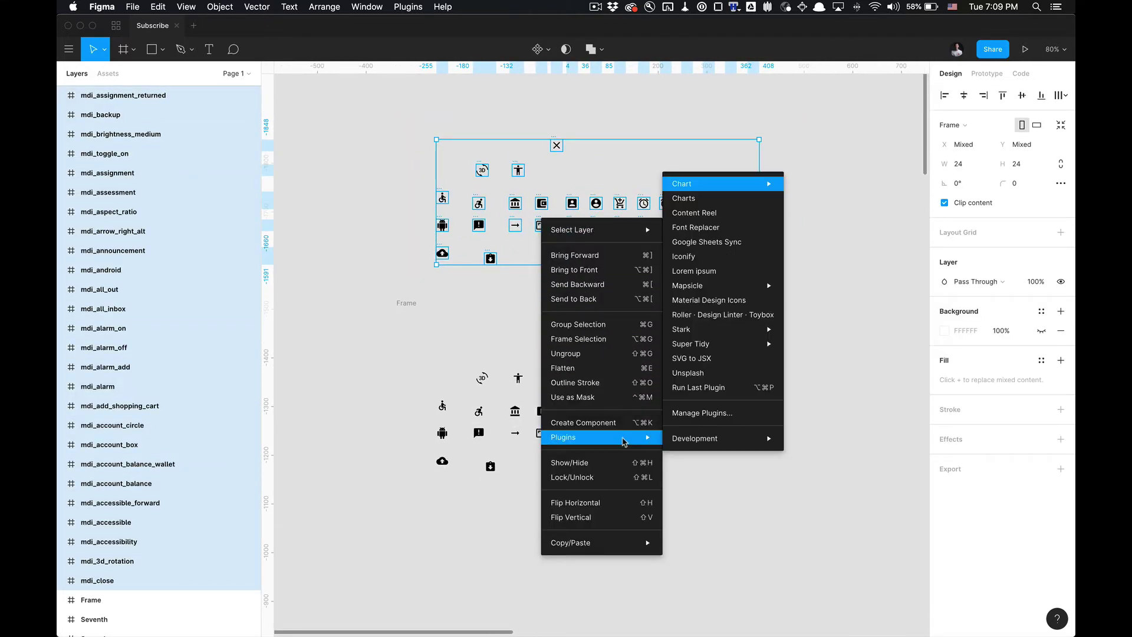
{"action": "mouse_move", "coordinate": [749, 345]}
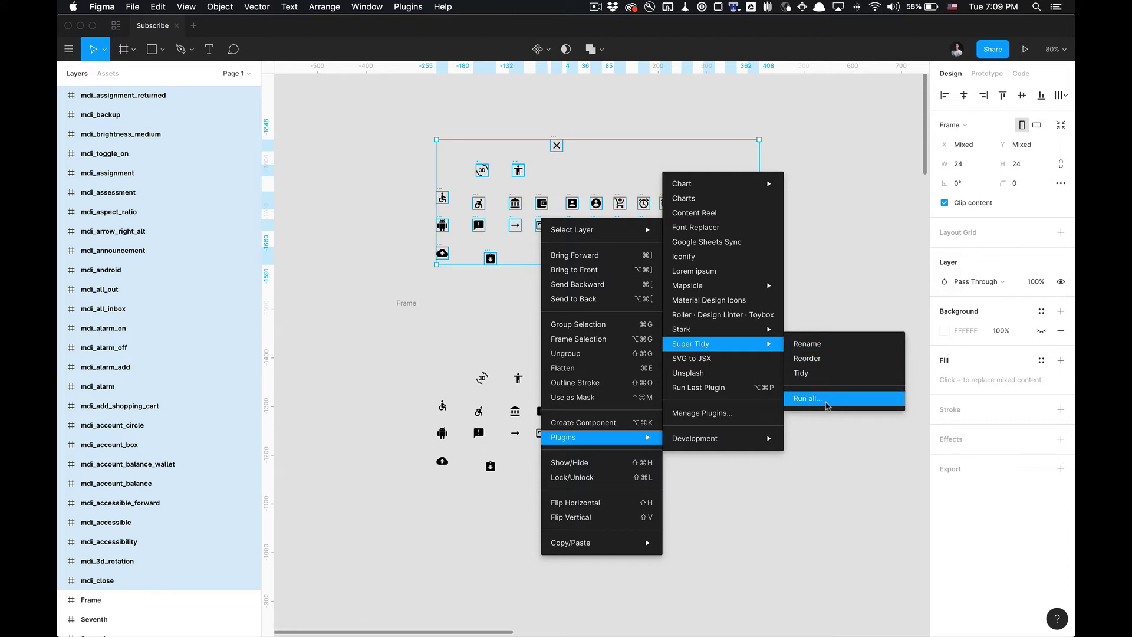
{"action": "left_click", "coordinate": [825, 400]}
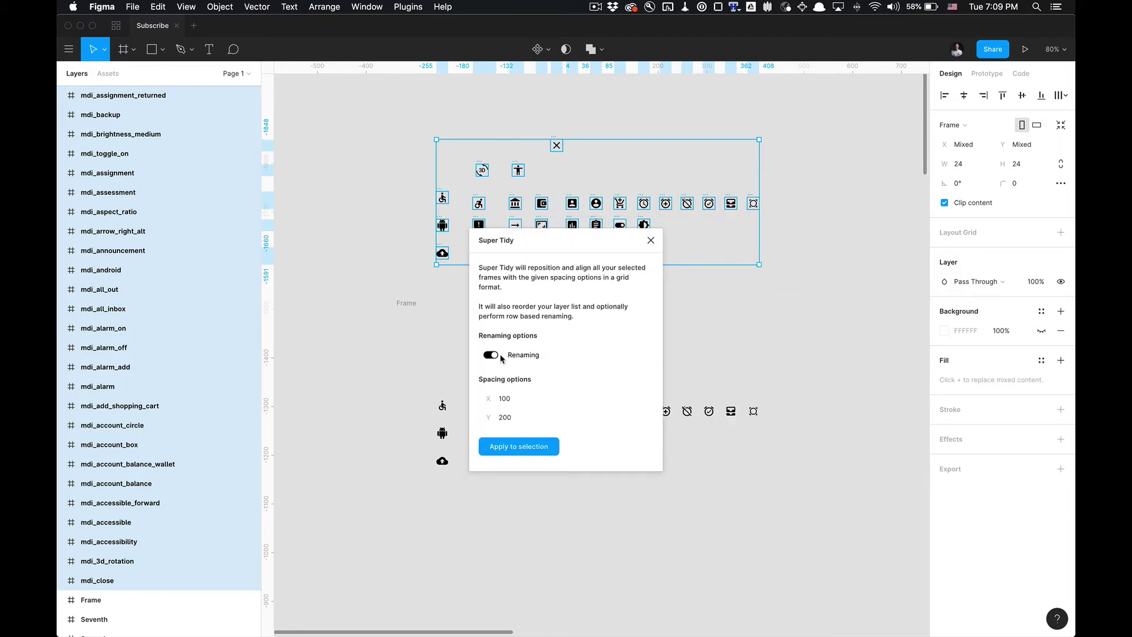
{"action": "left_click", "coordinate": [516, 400]}
{"action": "left_click", "coordinate": [524, 395]}
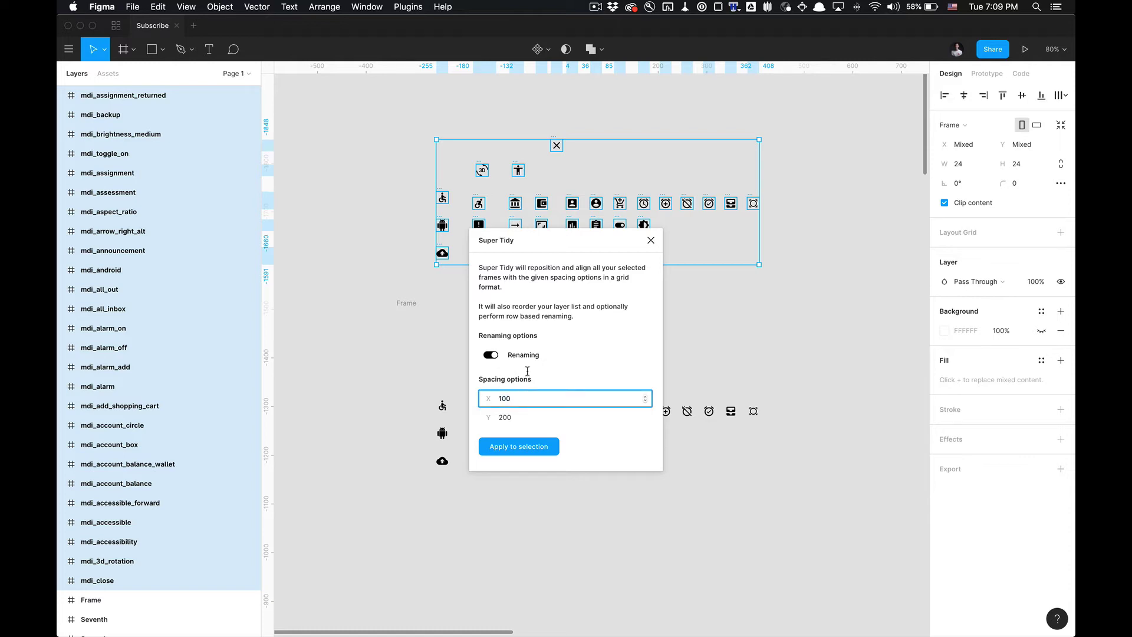
{"action": "left_click", "coordinate": [524, 419]}
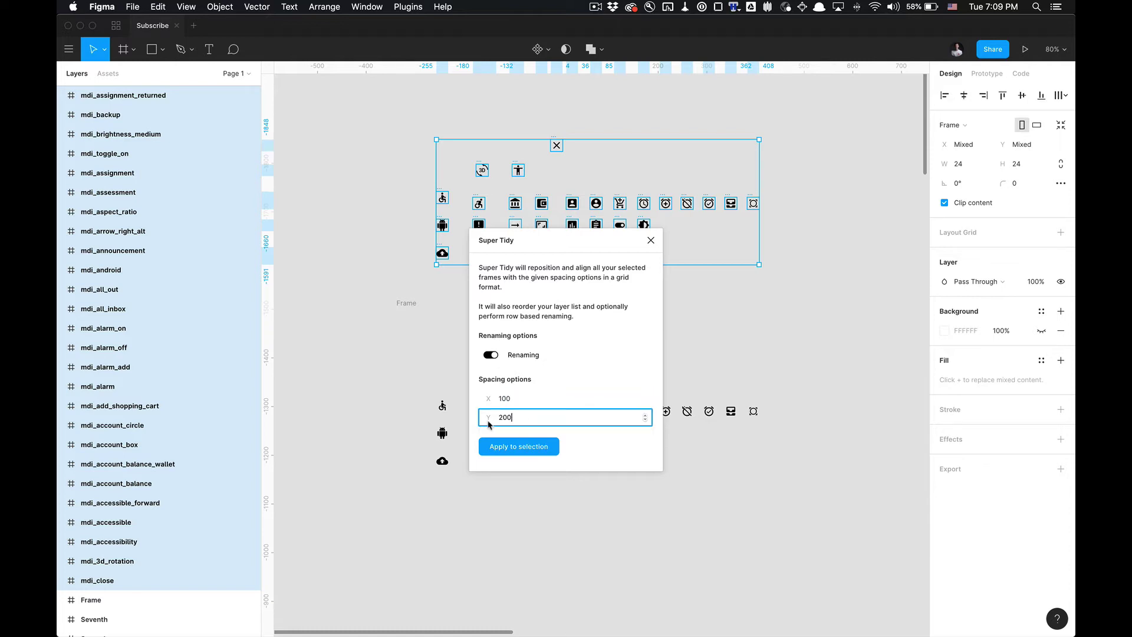
{"action": "left_click", "coordinate": [523, 450]}
- Move the tidied icon grid up and to the right
{"action": "scroll", "coordinate": [581, 222], "scroll_direction": "down", "scroll_amount": 5}
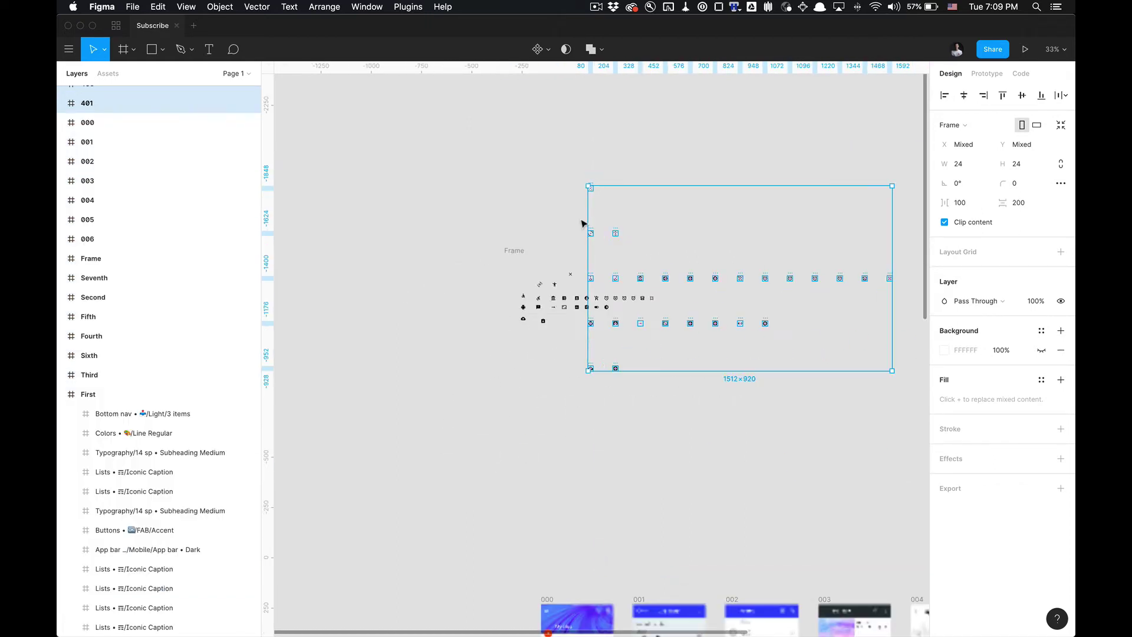
{"action": "scroll", "coordinate": [580, 218], "scroll_direction": "right", "scroll_amount": 2}
{"action": "scroll", "coordinate": [580, 219], "scroll_direction": "right", "scroll_amount": 2}
{"action": "scroll", "coordinate": [576, 247], "scroll_direction": "up", "scroll_amount": 1}
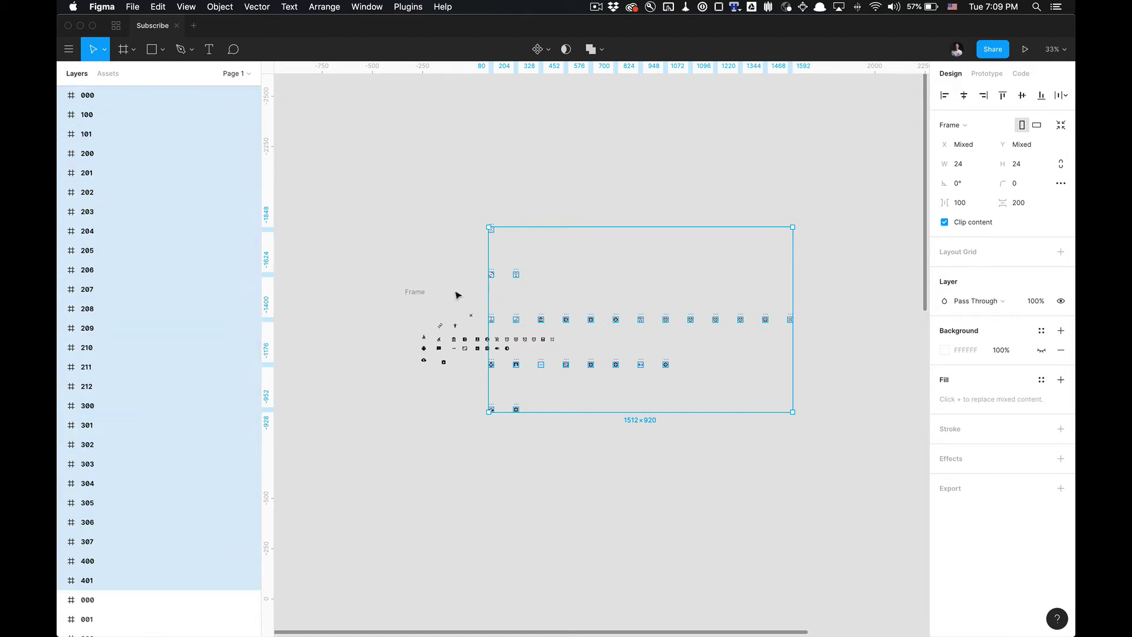
{"action": "left_click_drag", "start_coordinate": [567, 321], "coordinate": [687, 302]}
- Respace the icon grid to 131 horizontal and 115 vertical gaps, spanning 1884×580
{"action": "scroll", "coordinate": [718, 317], "scroll_direction": "up", "scroll_amount": 5}
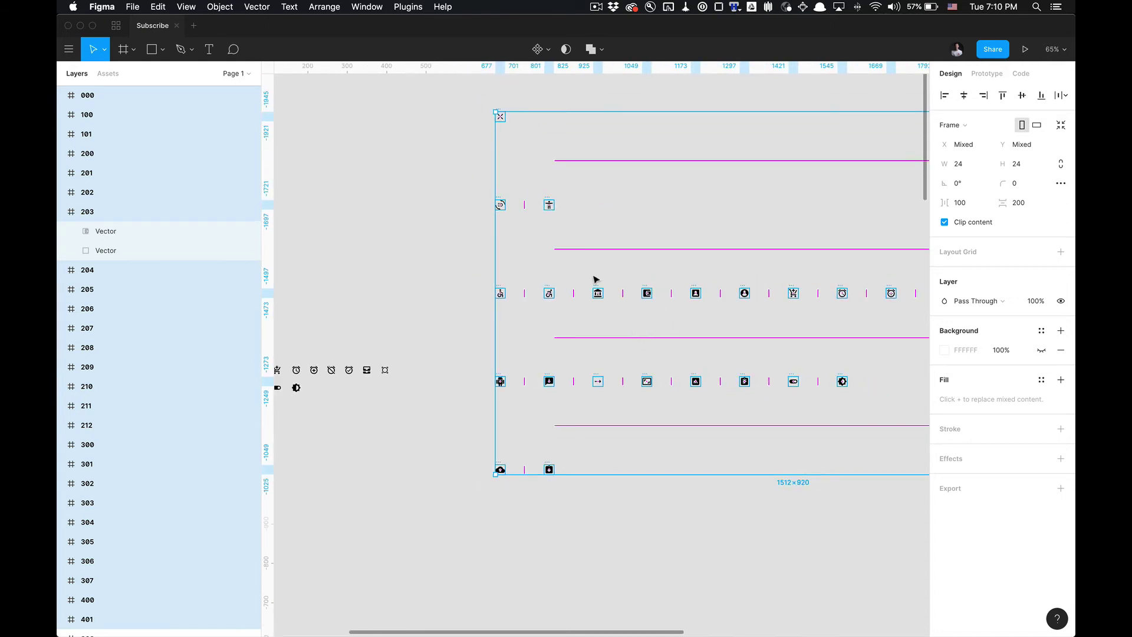
{"action": "left_click_drag", "start_coordinate": [572, 249], "coordinate": [591, 226]}
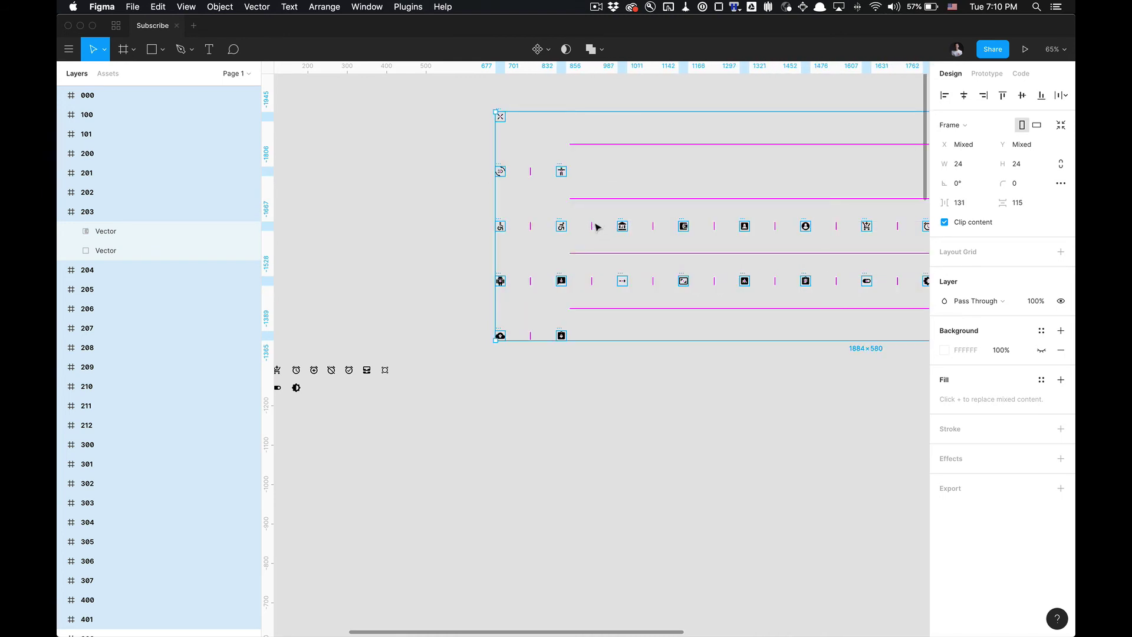
{"action": "scroll", "coordinate": [569, 306], "scroll_direction": "down", "scroll_amount": 3}
{"action": "scroll", "coordinate": [565, 300], "scroll_direction": "down", "scroll_amount": 3}
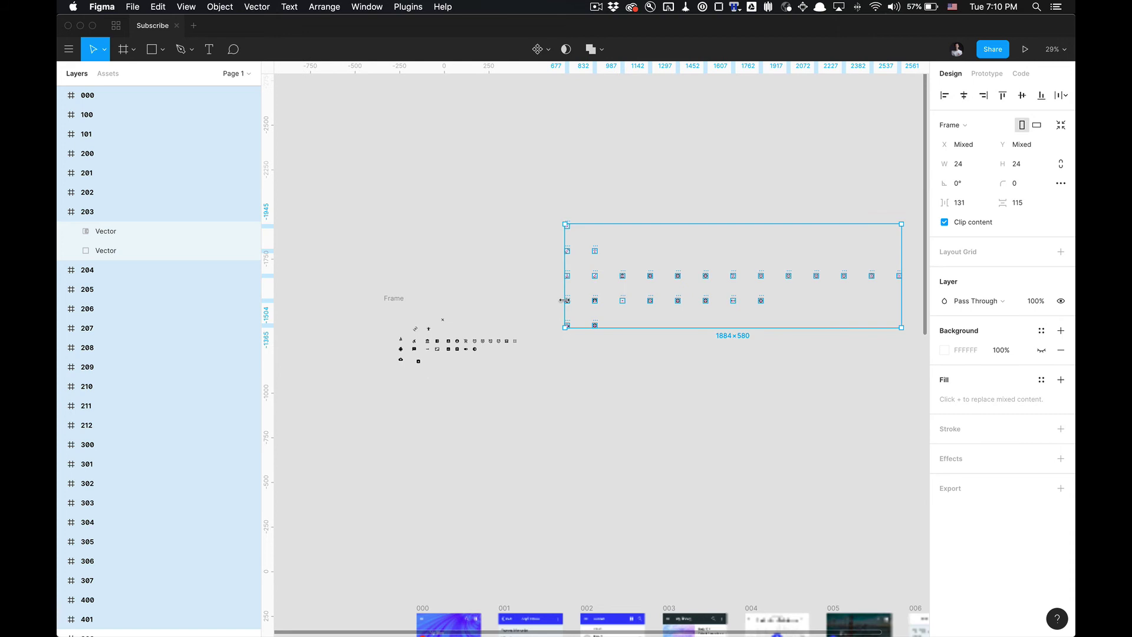
- Drag the old 1014×439 icon Frame aside and delete it
{"action": "left_click", "coordinate": [410, 313]}
{"action": "left_click", "coordinate": [395, 300]}
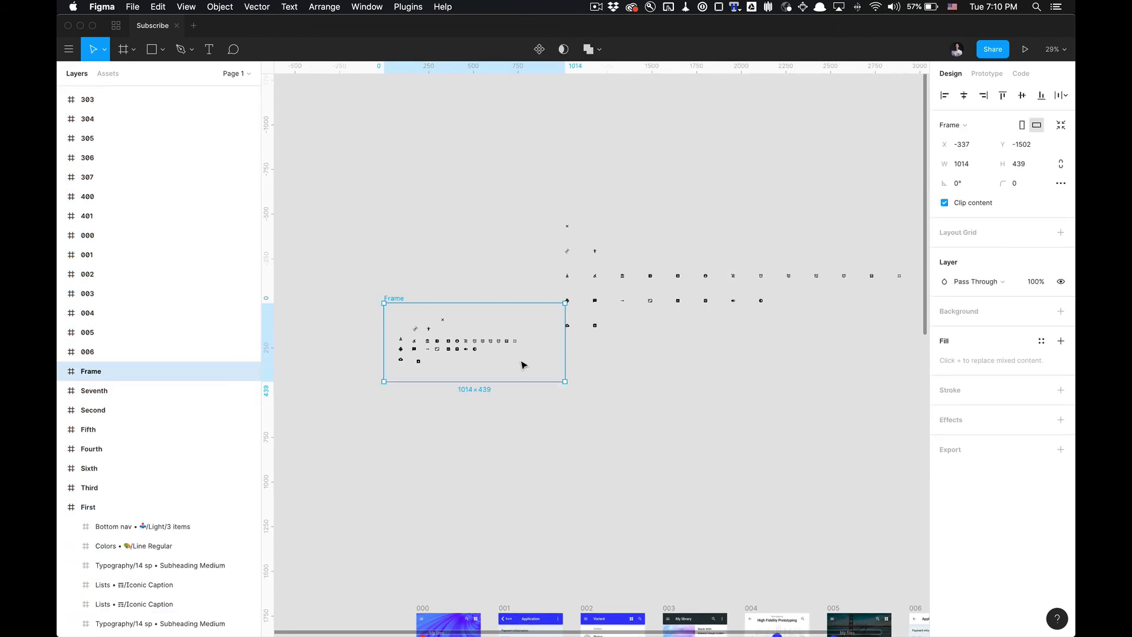
{"action": "left_click_drag", "start_coordinate": [532, 370], "coordinate": [484, 359]}
{"action": "left_click", "coordinate": [479, 244]}
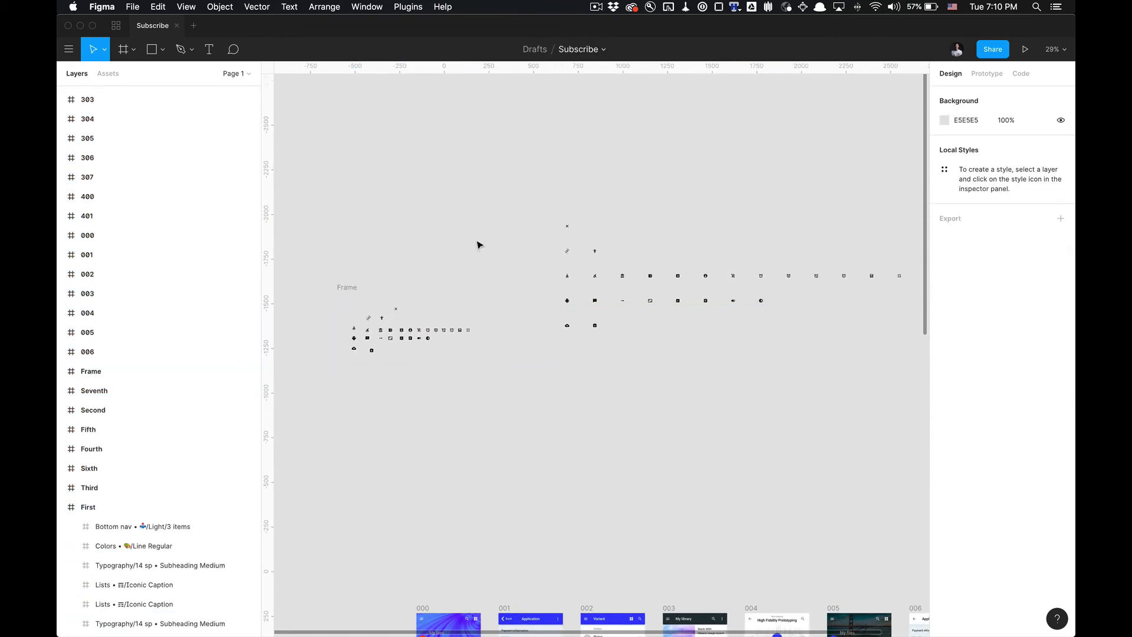
{"action": "left_click", "coordinate": [348, 288]}
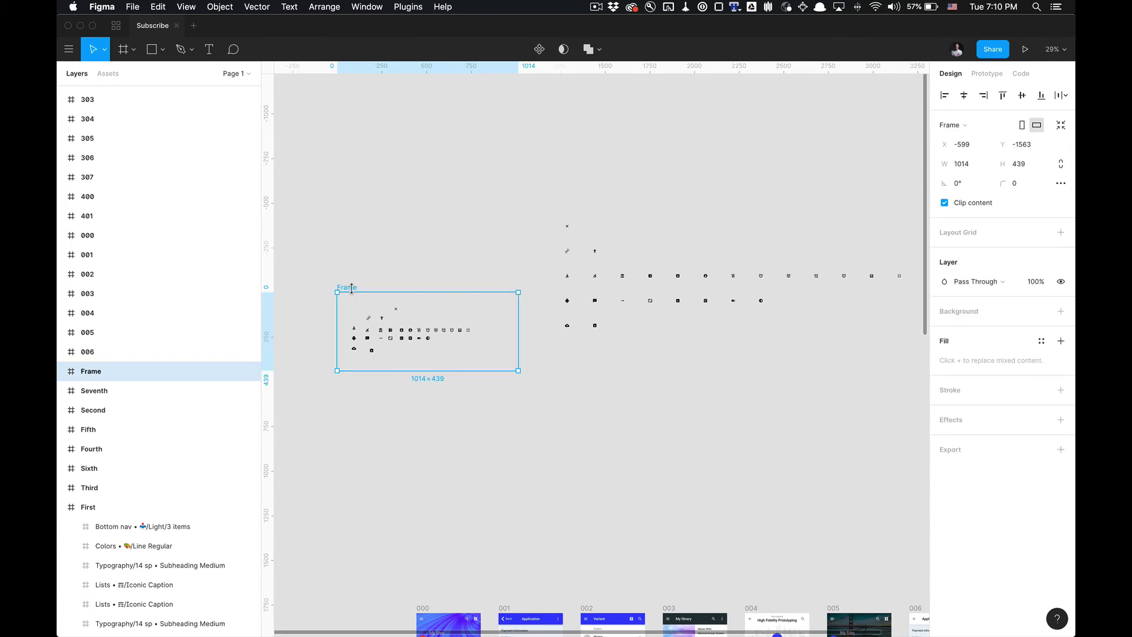
{"action": "left_click_drag", "start_coordinate": [349, 288], "coordinate": [354, 220]}
{"action": "key", "text": "Delete"}
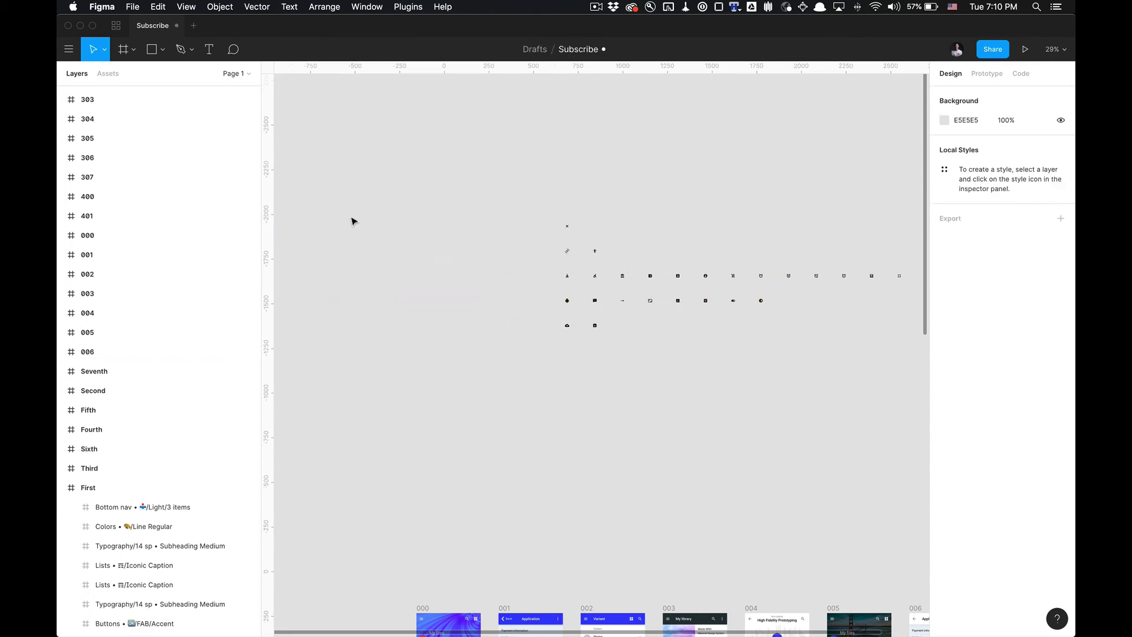